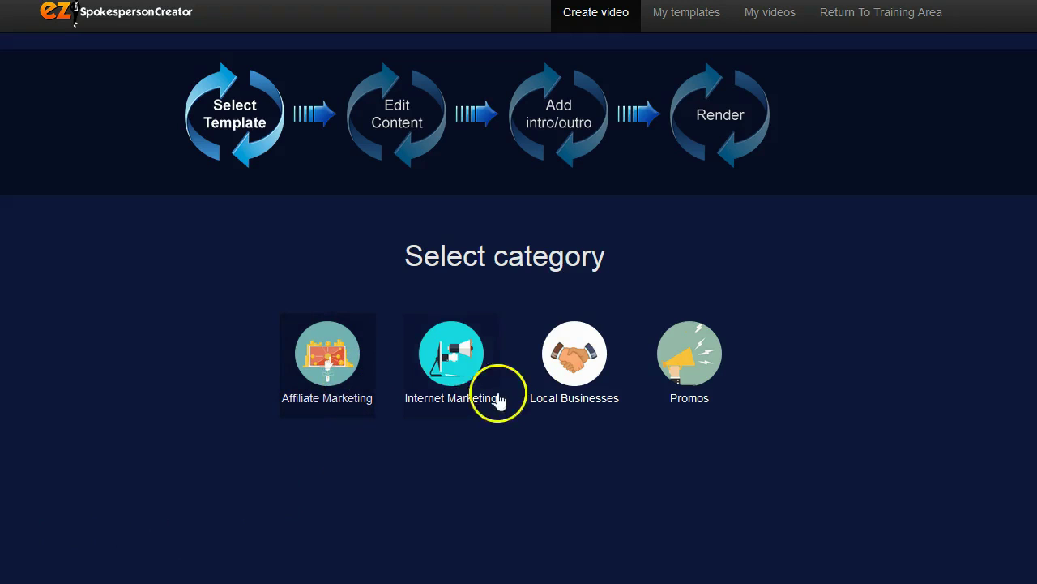
left_click(454, 354)
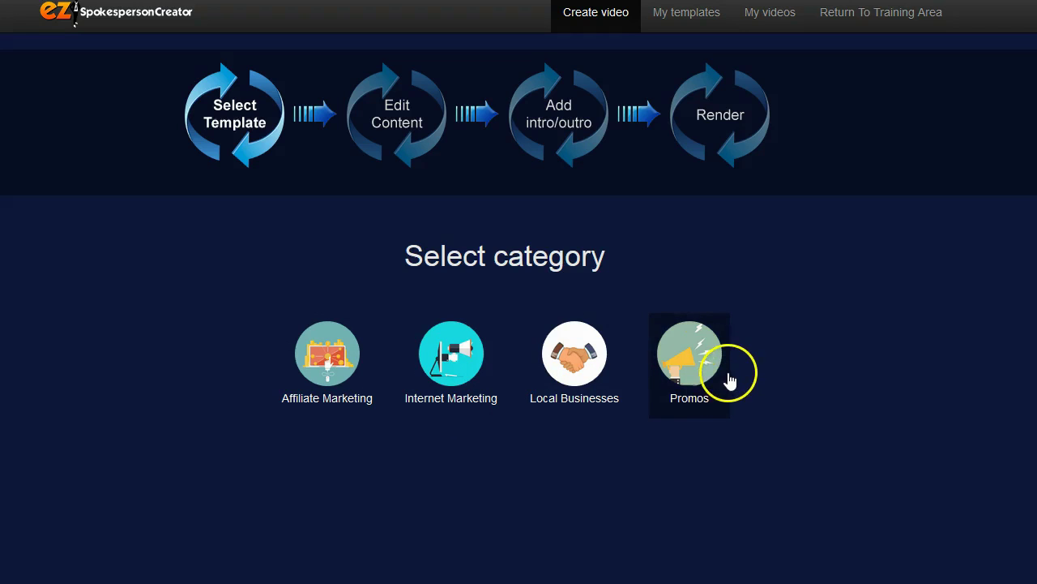
left_click(708, 361)
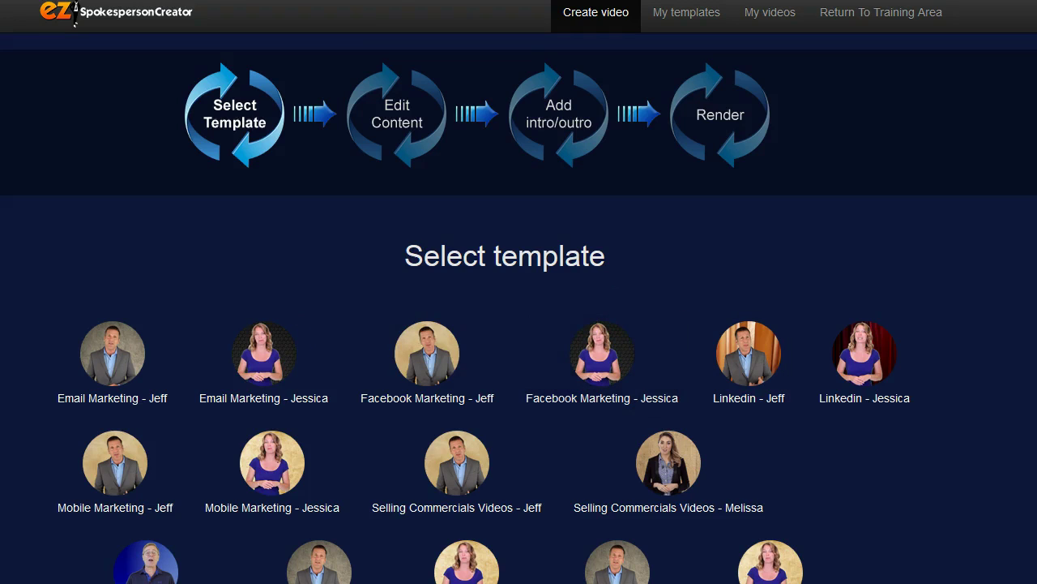
left_click(174, 177)
left_click(571, 367)
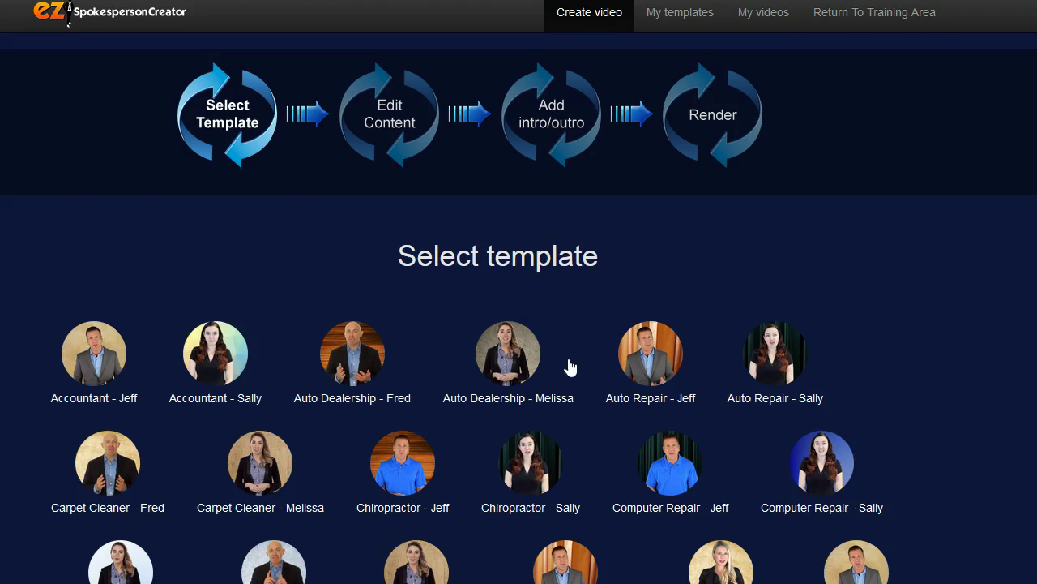
scroll(581, 366, "down", 1)
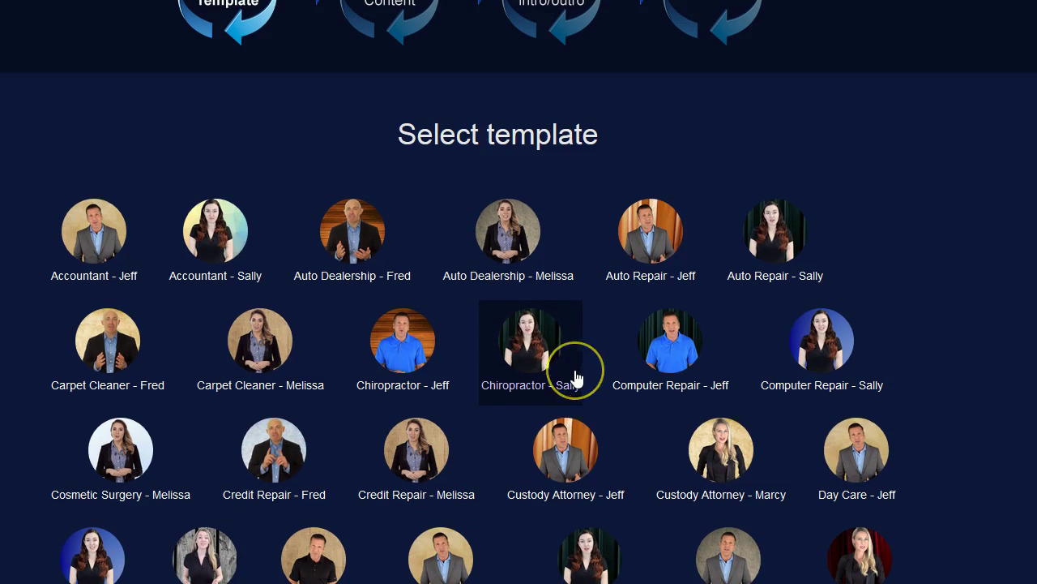
scroll(577, 379, "up", 1)
scroll(576, 378, "down", 1)
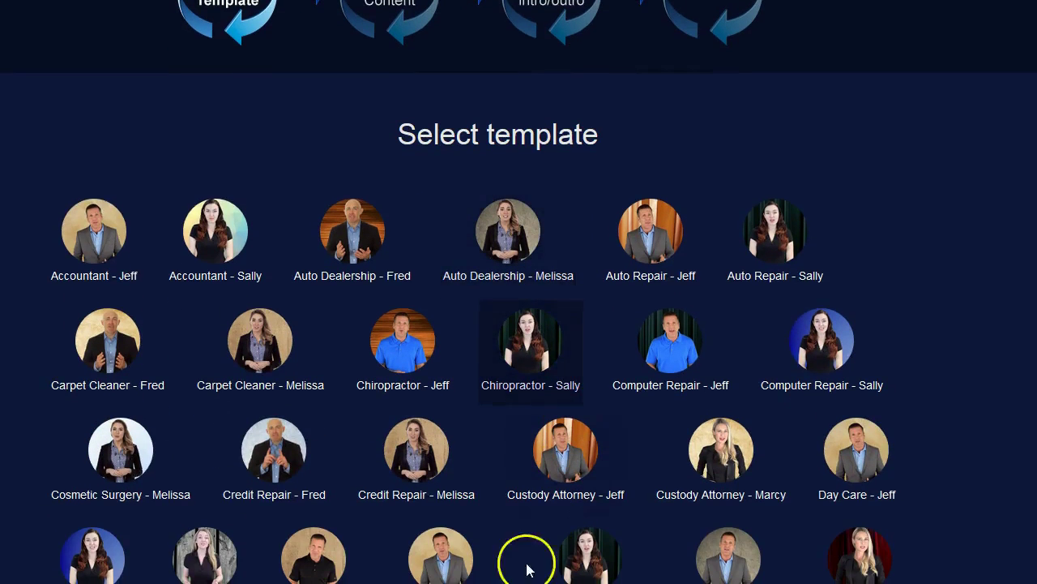
scroll(631, 18, "down", 1)
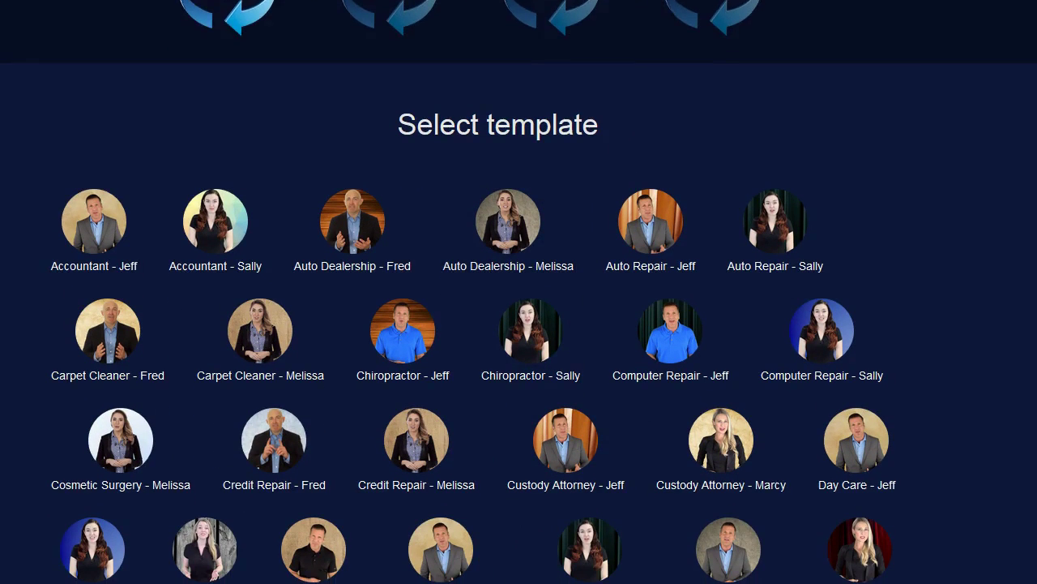
scroll(625, 7, "down", 1)
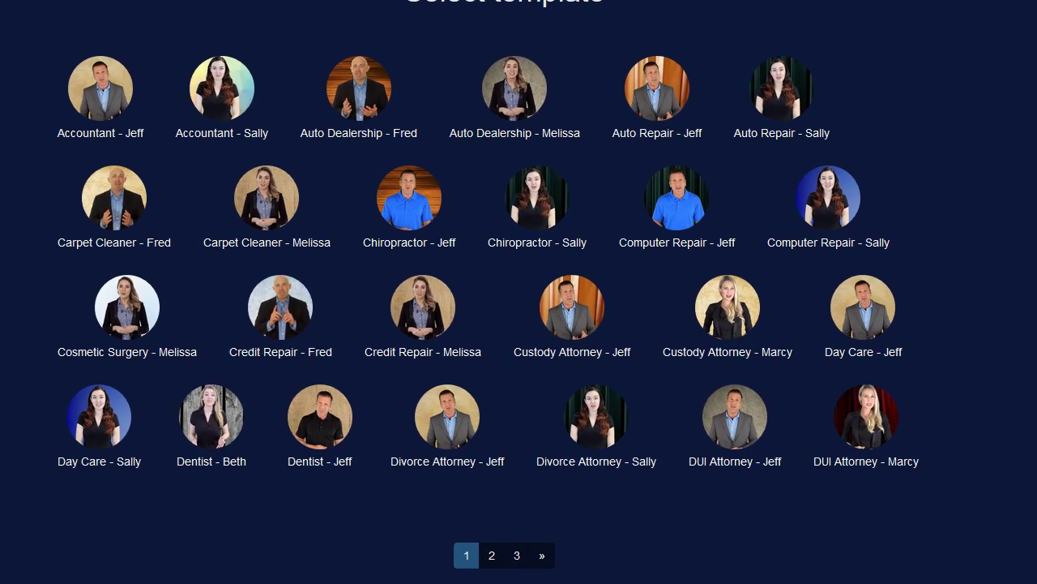
scroll(518, 292, "up", 1)
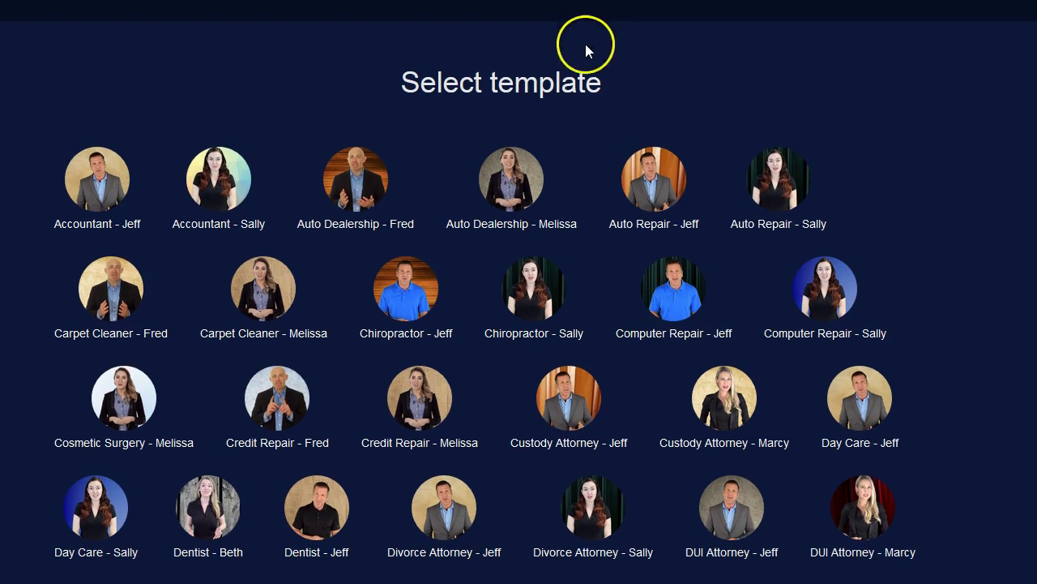
scroll(584, 56, "up", 1)
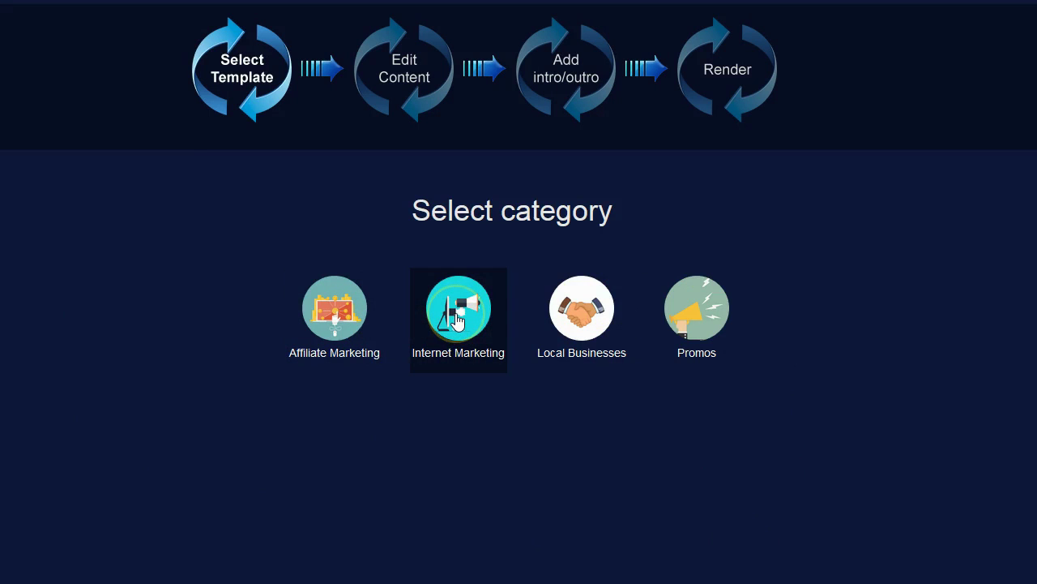
Step: Browse the Internet Marketing category and open the 'Getting Internet Traffic - Todd' template
left_click(485, 284)
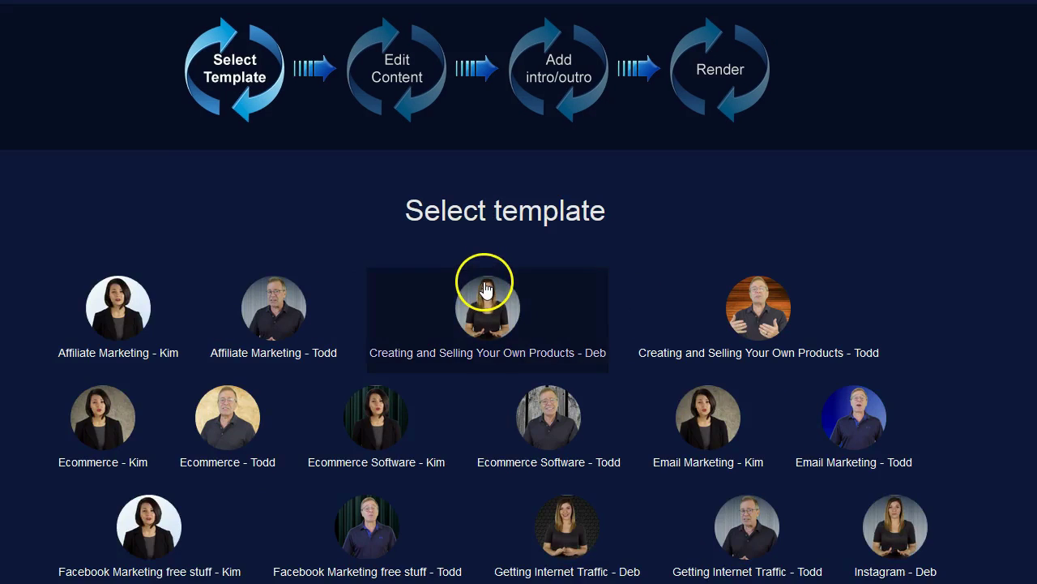
scroll(487, 289, "down", 2)
scroll(486, 290, "down", 2)
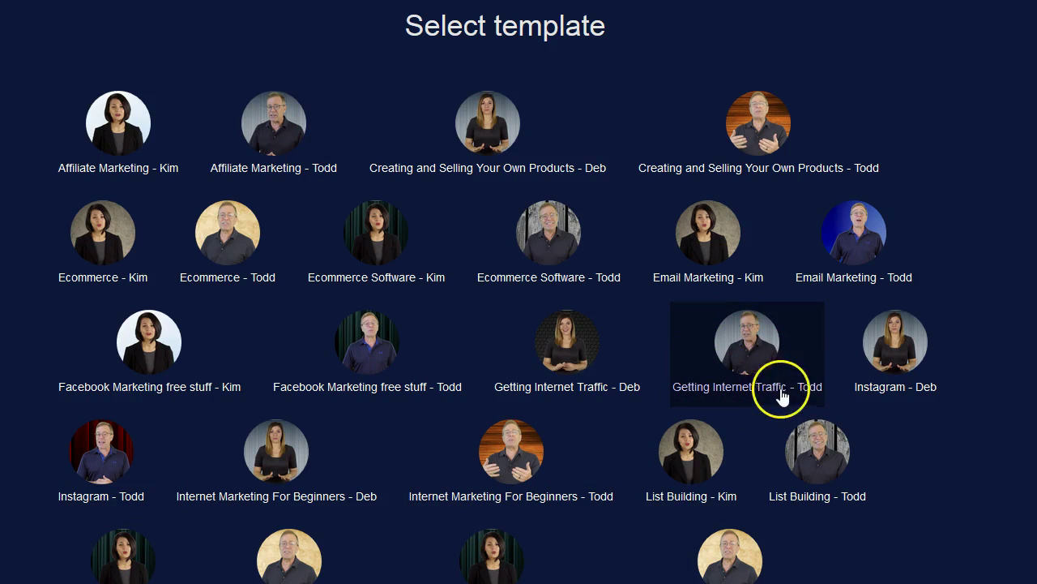
left_click(756, 338)
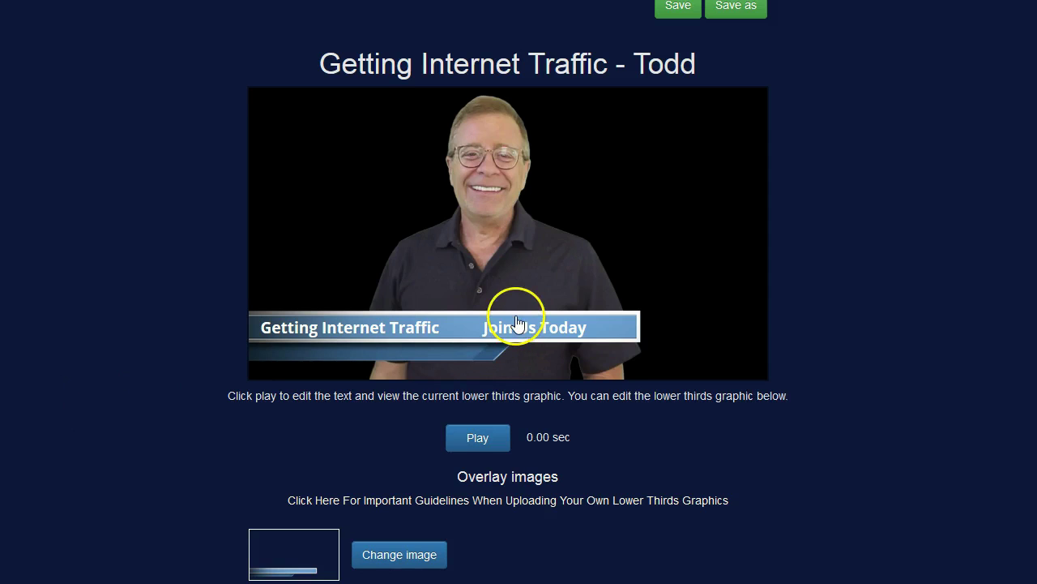
Step: Replace the lower-third overlay with the Lower Thirds Red library graphic and save
left_click(401, 558)
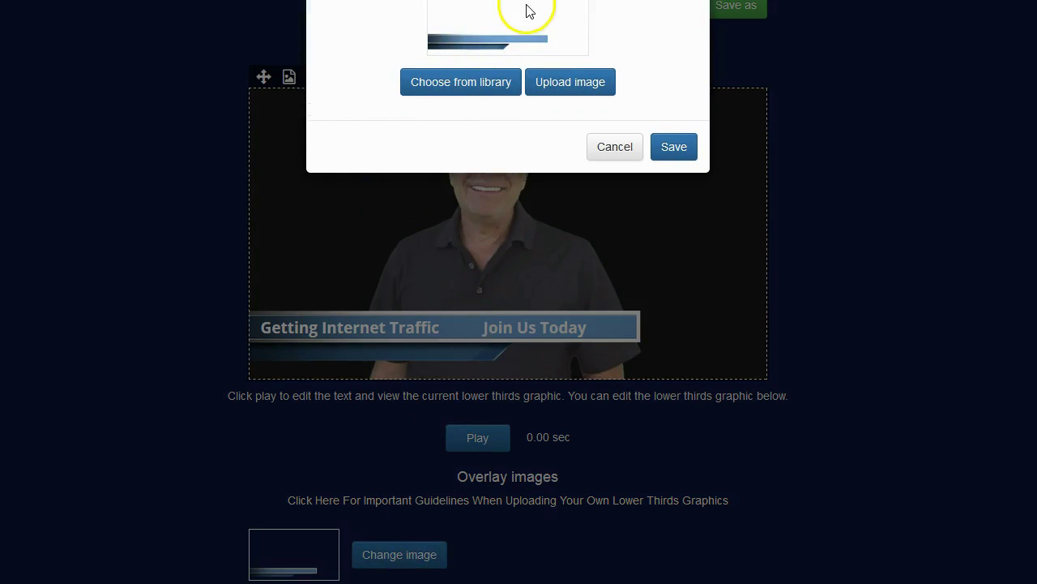
scroll(526, 16, "up", 1)
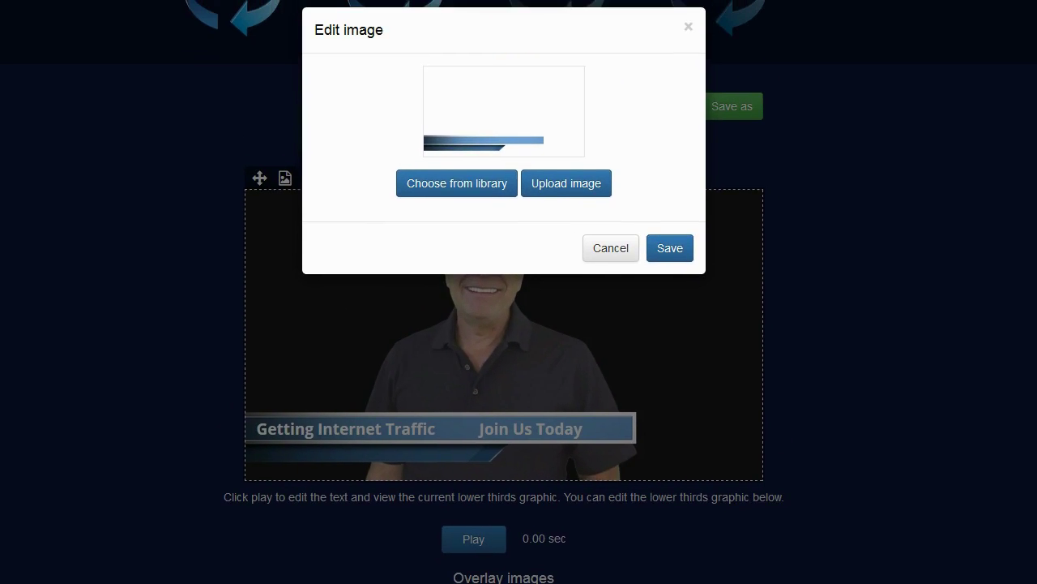
left_click(461, 184)
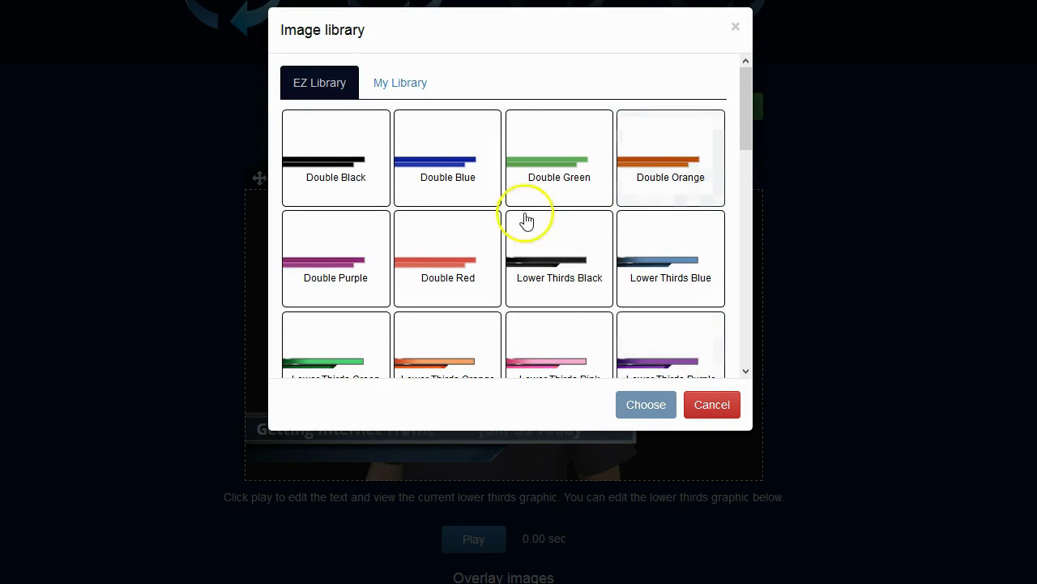
scroll(525, 219, "down", 1)
scroll(525, 219, "down", 3)
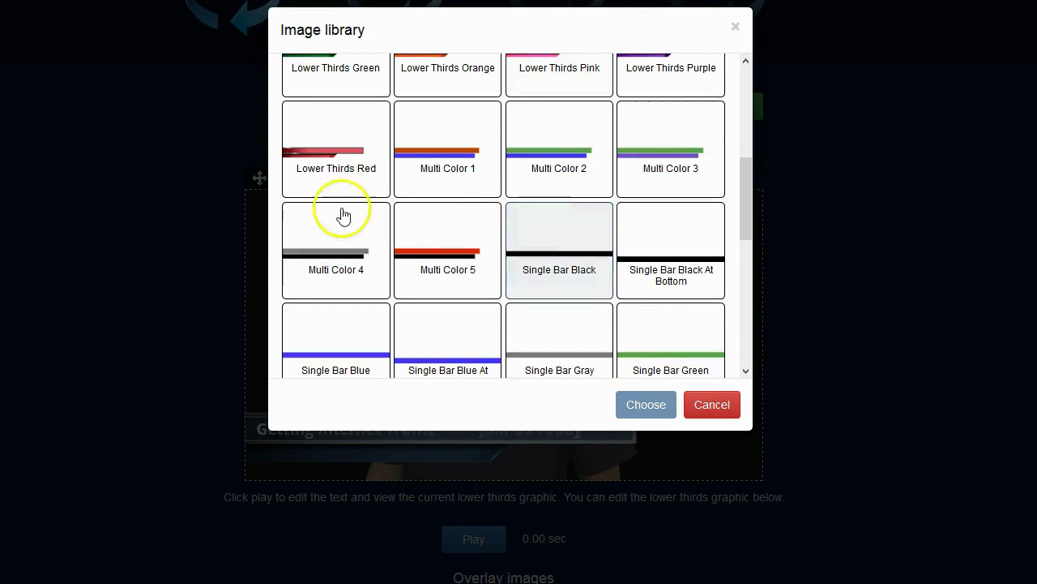
left_click(325, 150)
left_click(655, 403)
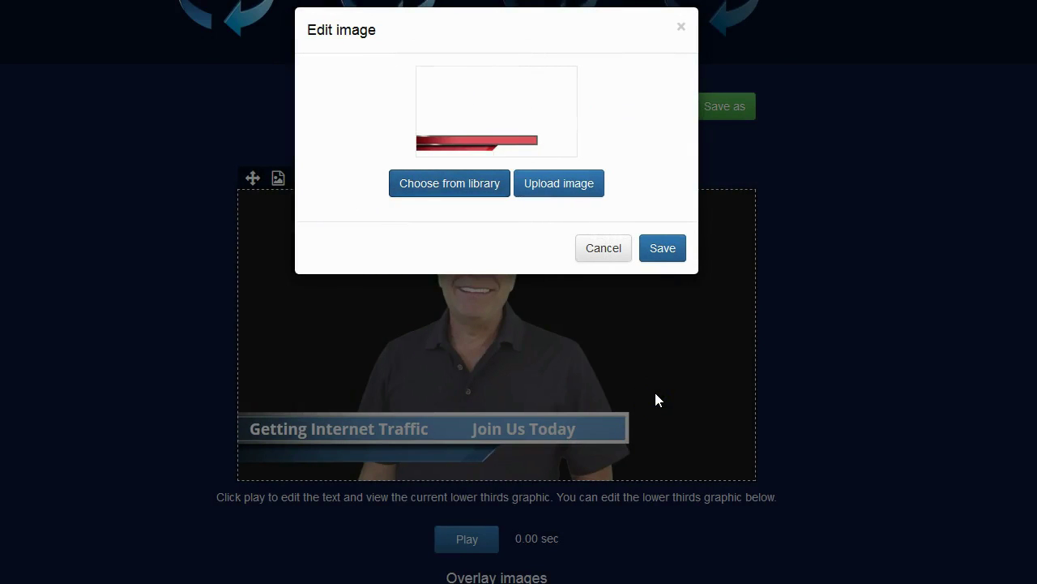
left_click(653, 252)
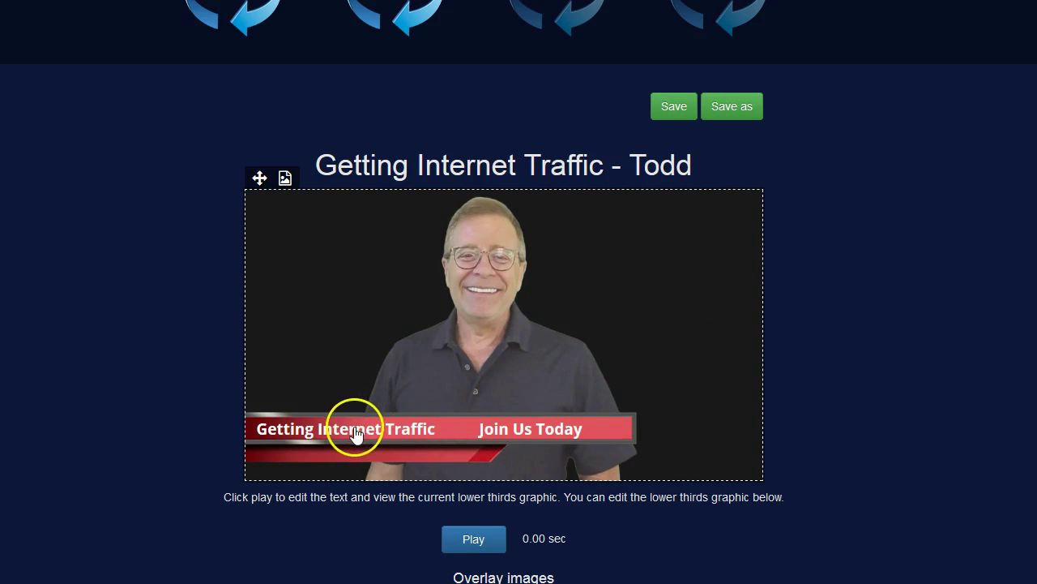
Step: Change the right caption from 'Join Us Today' to 'Sign Up Today' and save
left_click(528, 433)
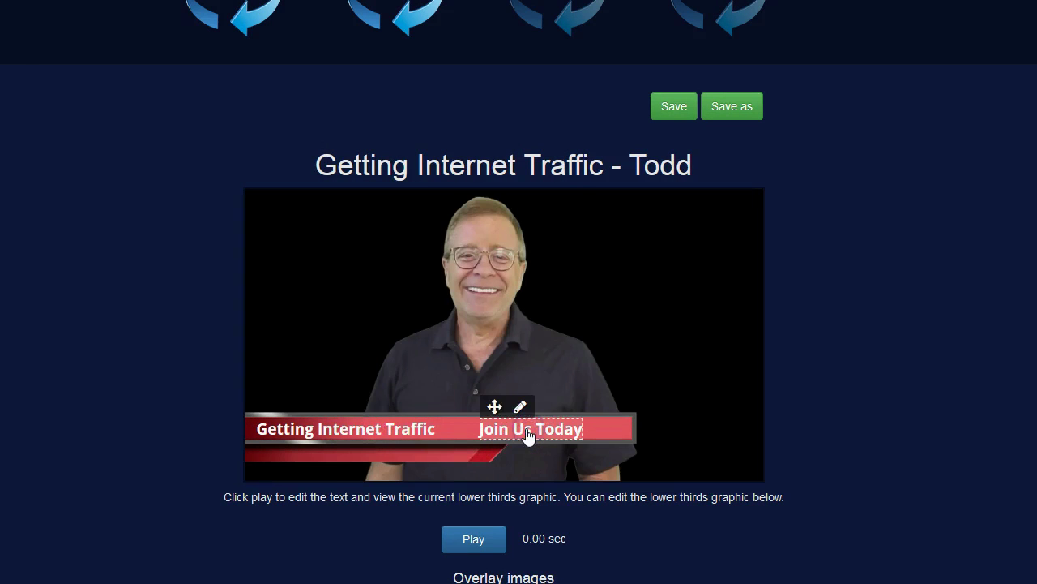
left_click(520, 407)
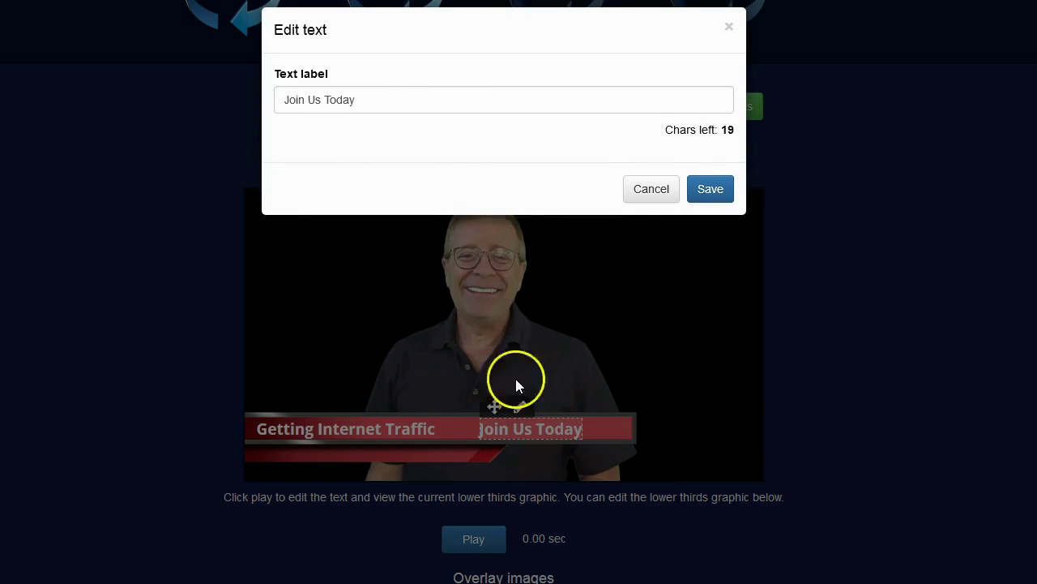
left_click_drag(371, 100, 270, 100)
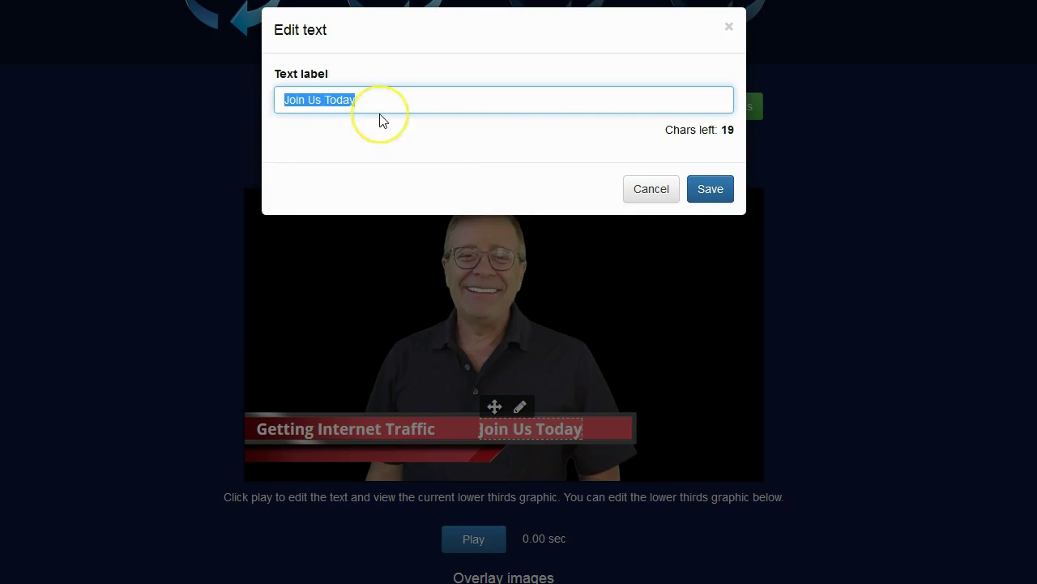
type("Sing")
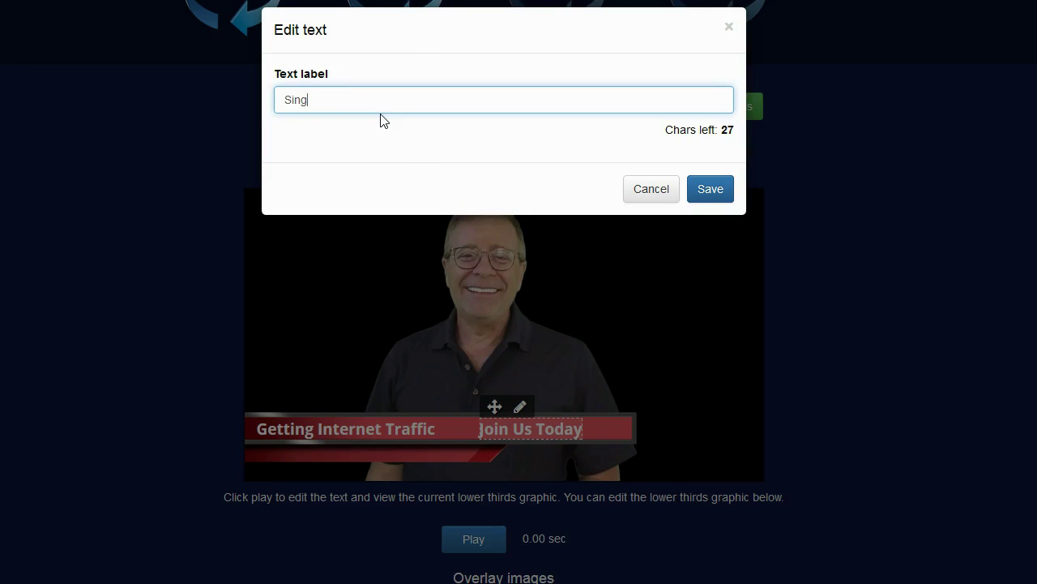
key("BackSpace")
key("BackSpace")
type("gn Up Today")
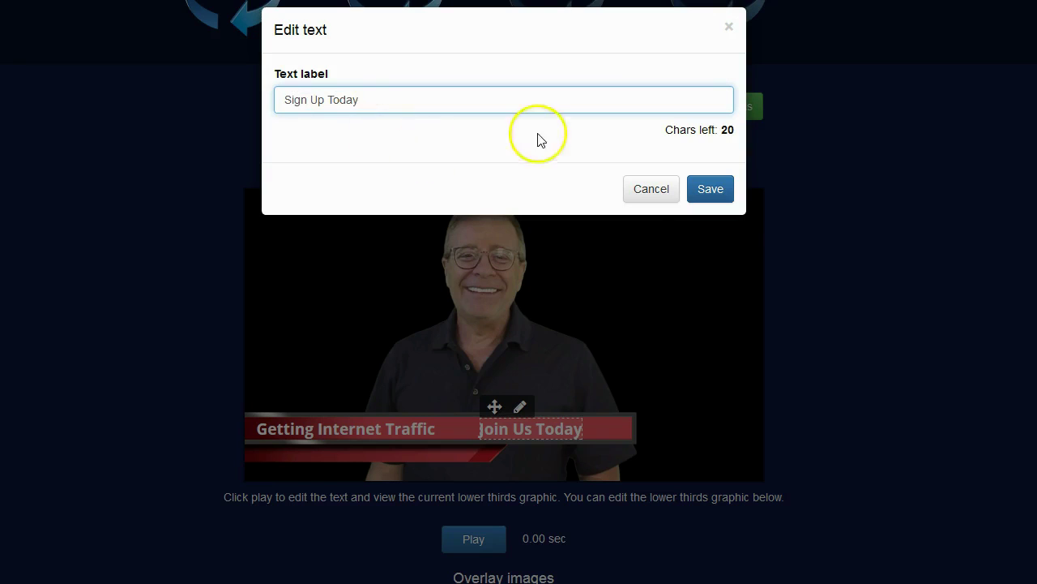
left_click(713, 193)
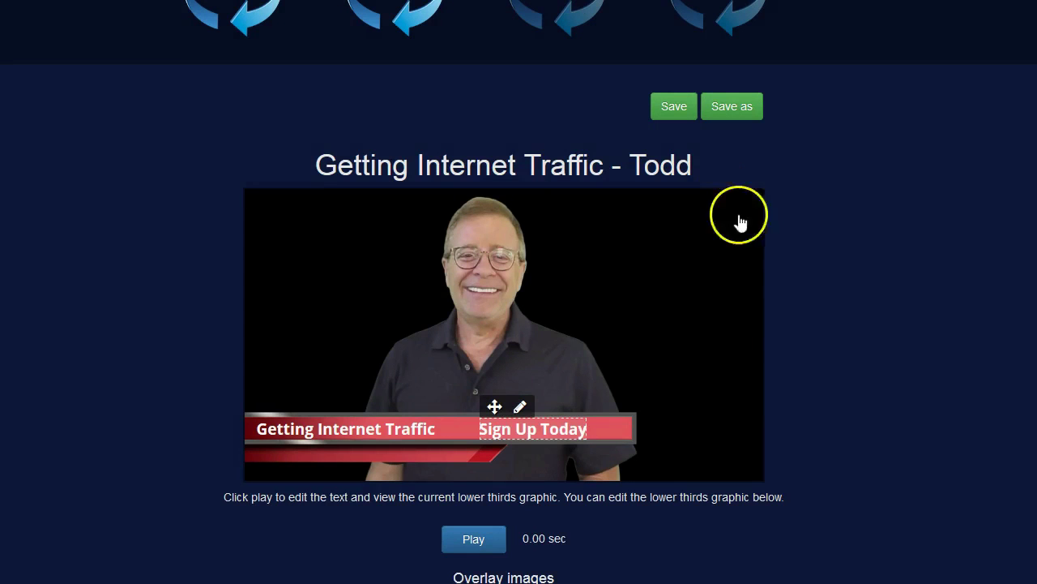
Step: Go to the Add intro/outro step and scroll to the Audio soundtrack section
left_click(359, 435)
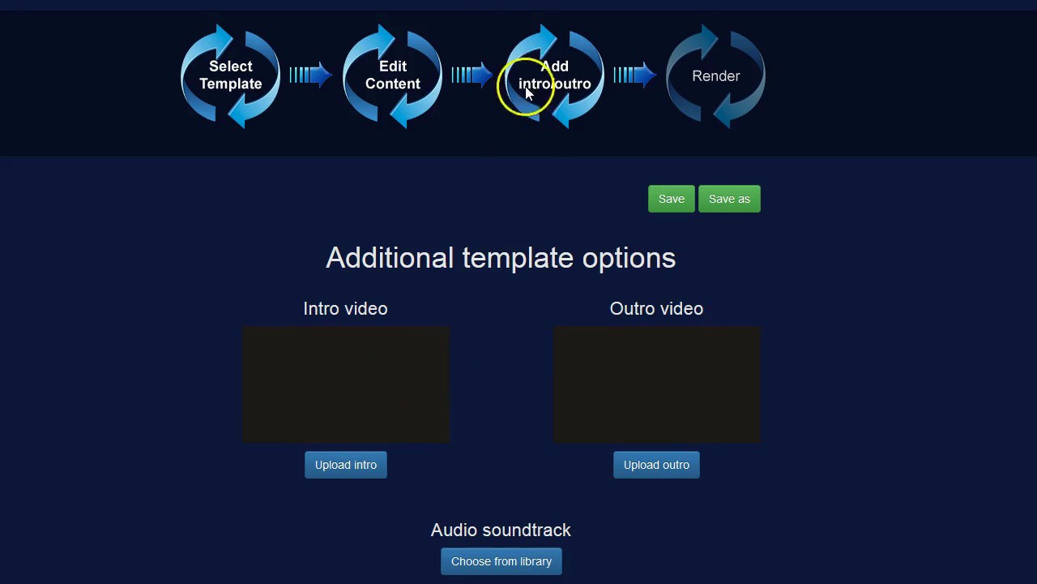
scroll(500, 11, "down", 1)
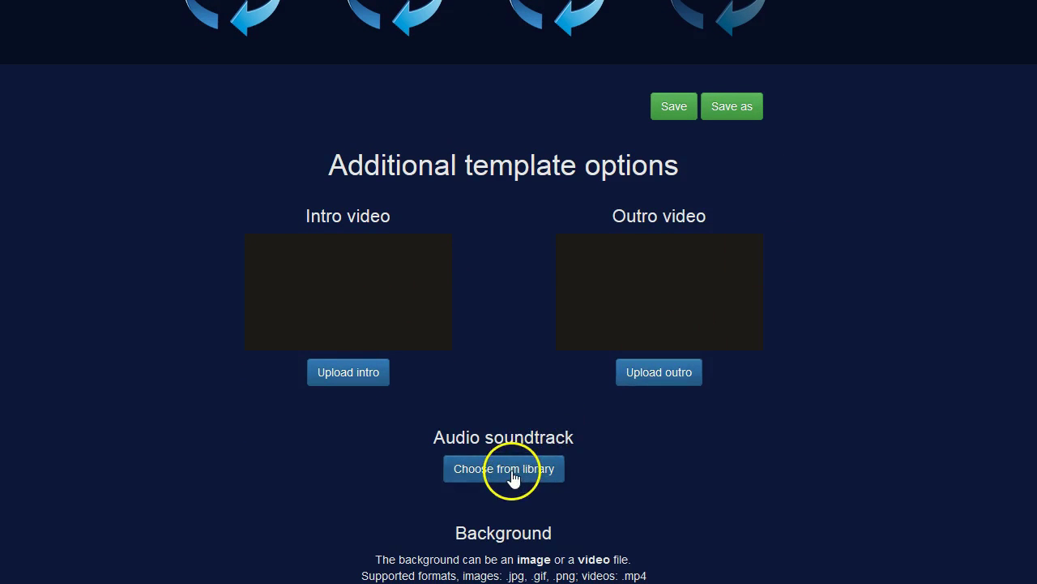
Step: Preview Bright Mood, then choose Corporate Dance from the audio library as the soundtrack
left_click(515, 477)
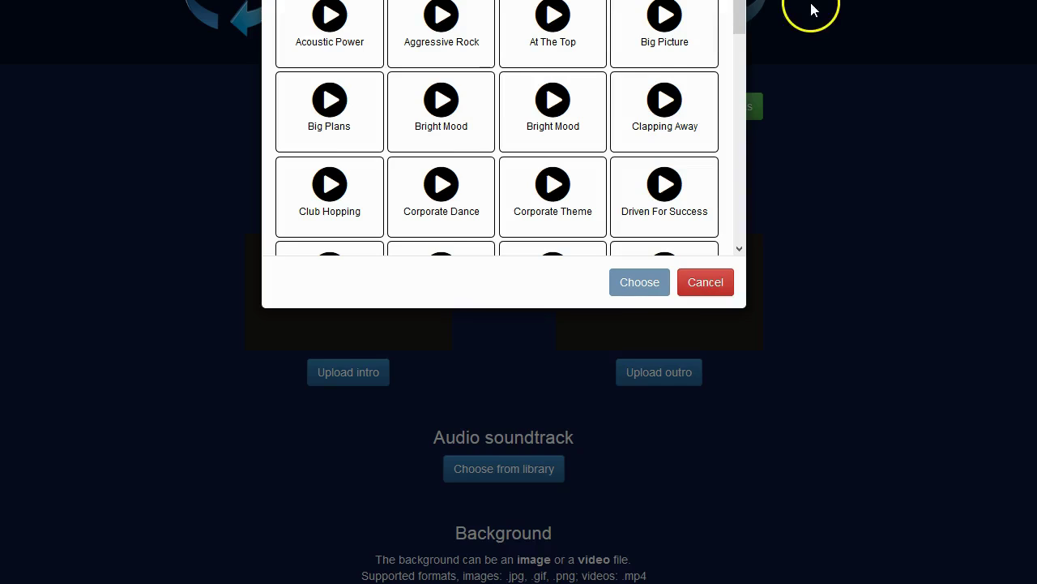
scroll(810, 10, "up", 2)
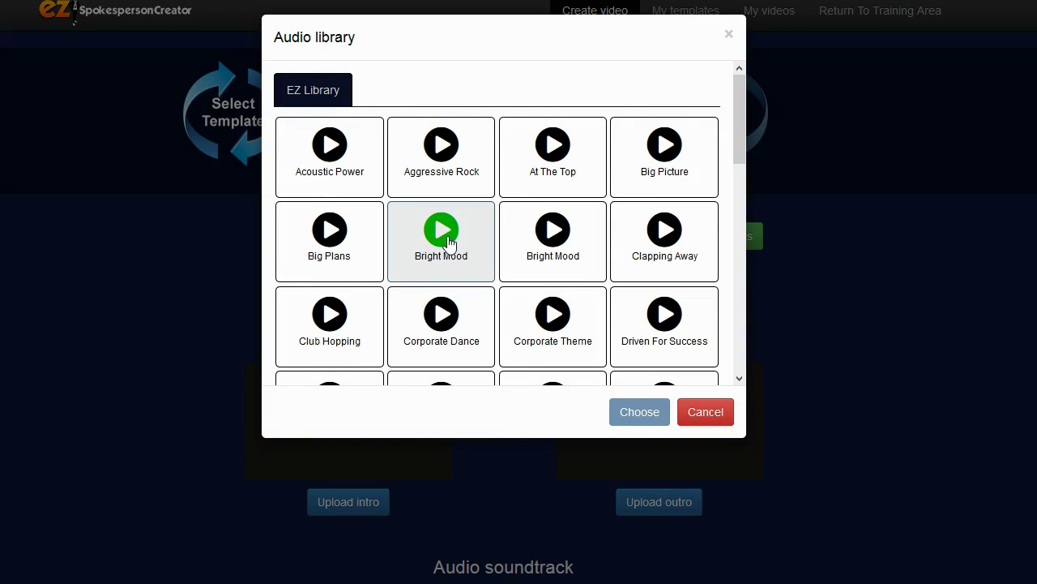
left_click(449, 242)
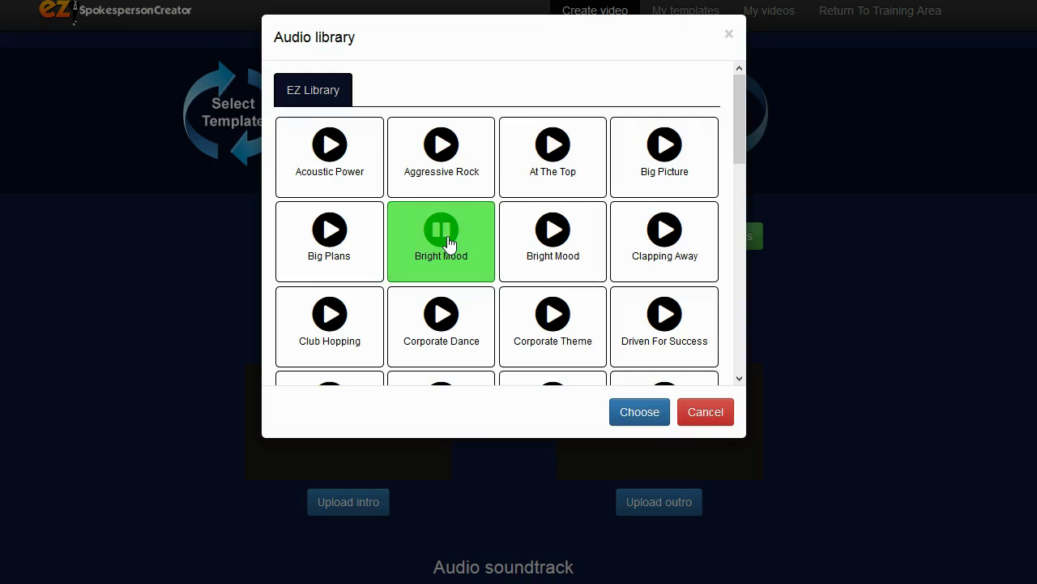
left_click(448, 239)
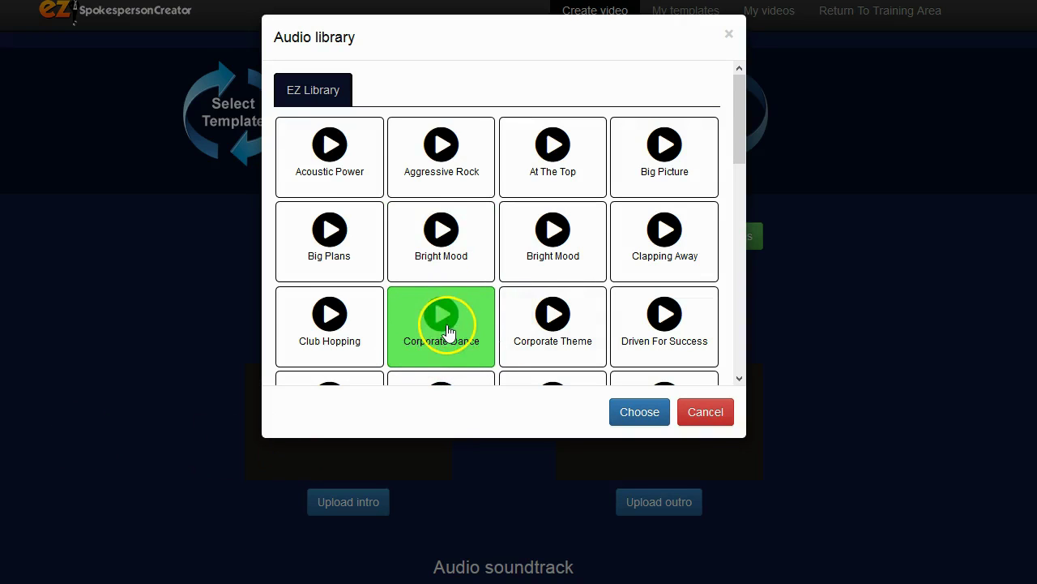
left_click(641, 412)
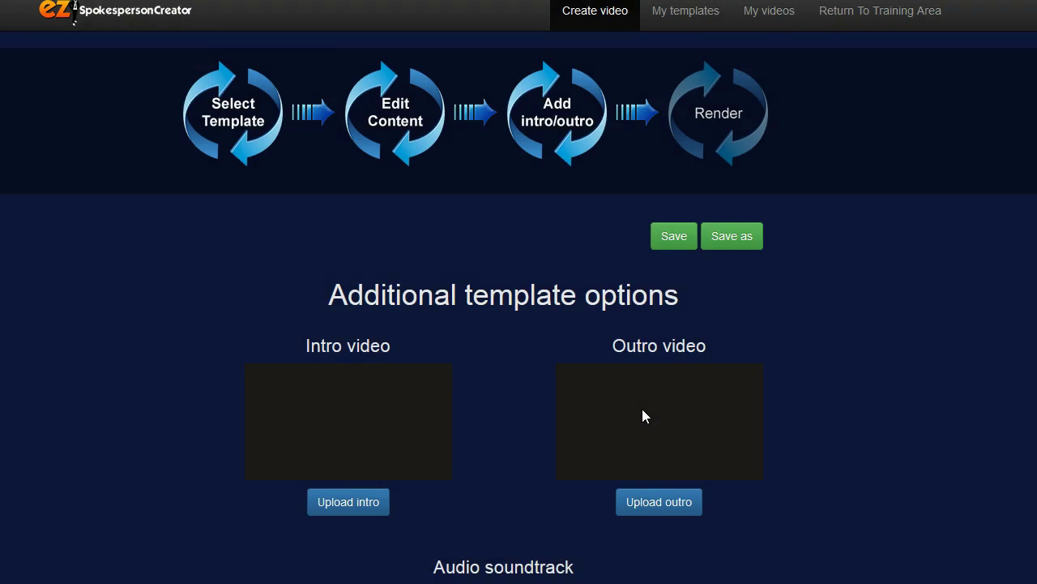
Step: Choose Curtain Background 4, the red curtain, from the background library
scroll(642, 409, "down", 1)
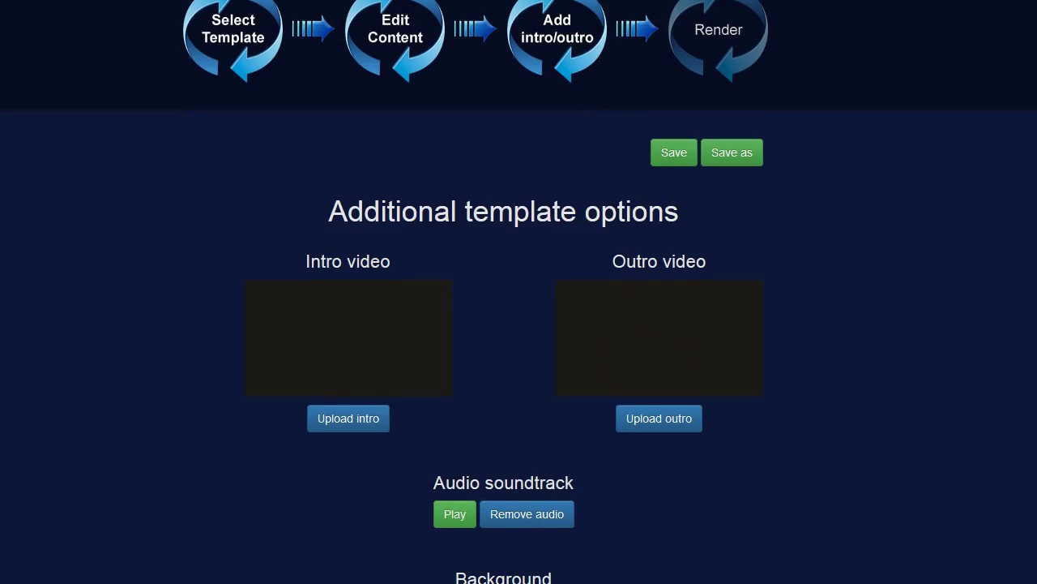
scroll(519, 291, "down", 2)
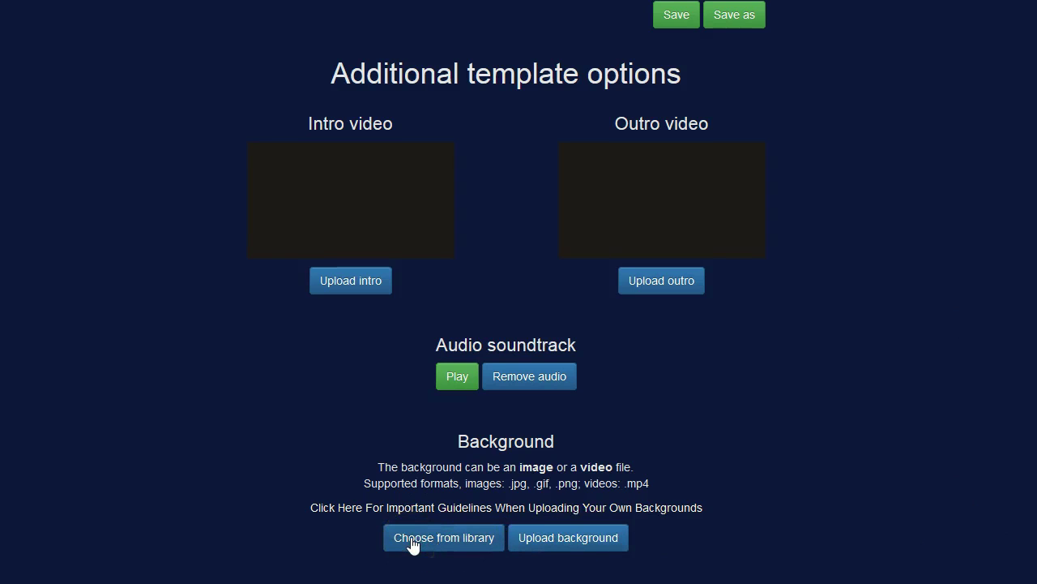
left_click(413, 543)
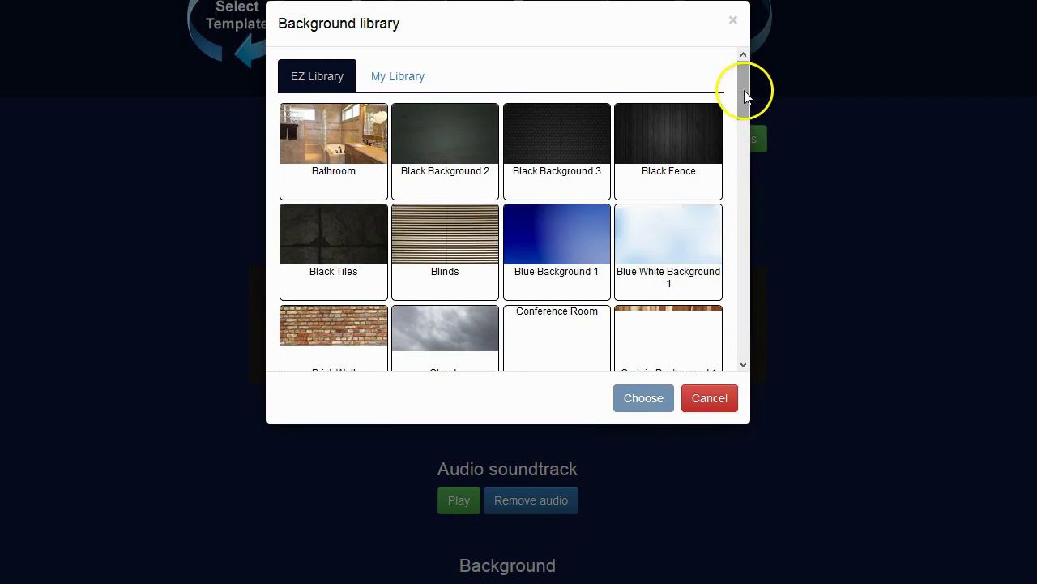
left_click_drag(745, 95, 746, 96)
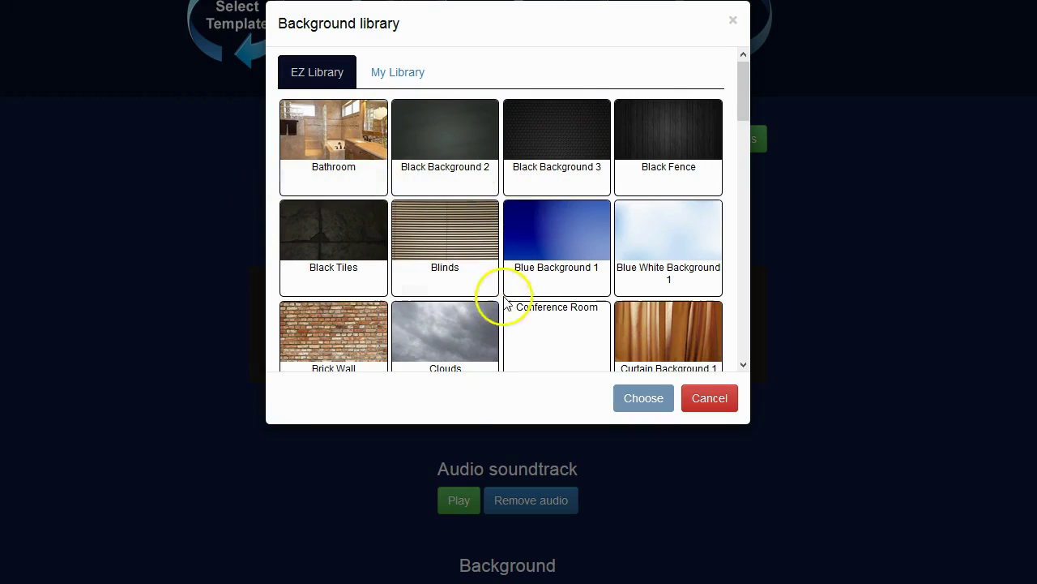
scroll(547, 263, "down", 1)
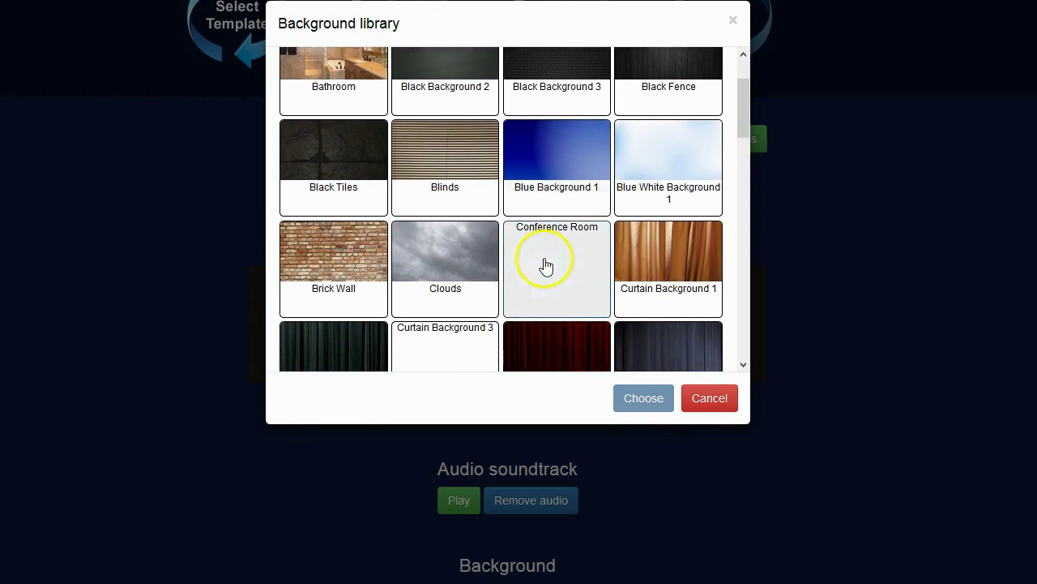
scroll(546, 265, "down", 2)
scroll(544, 266, "down", 2)
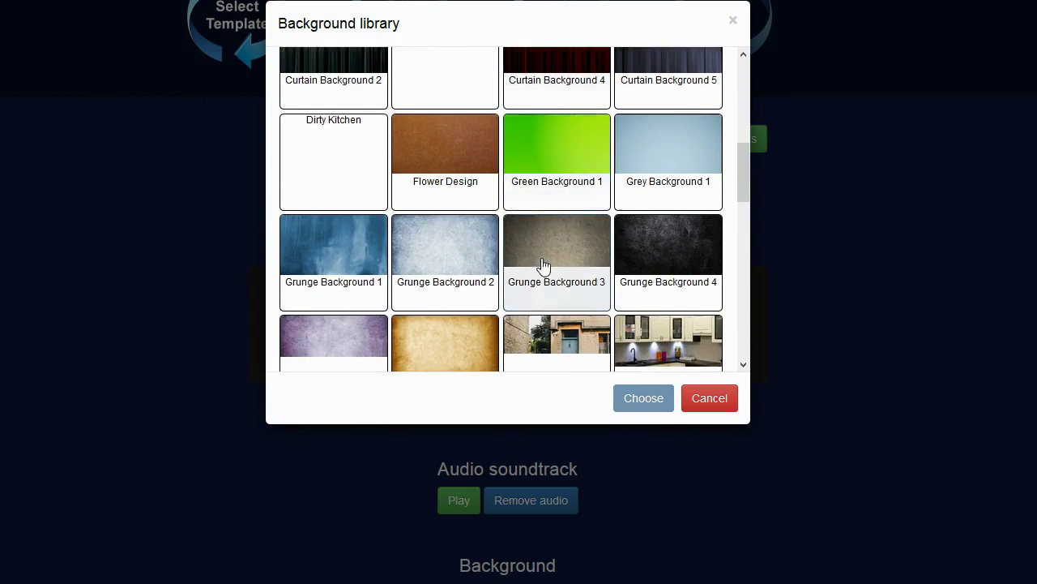
scroll(544, 266, "down", 2)
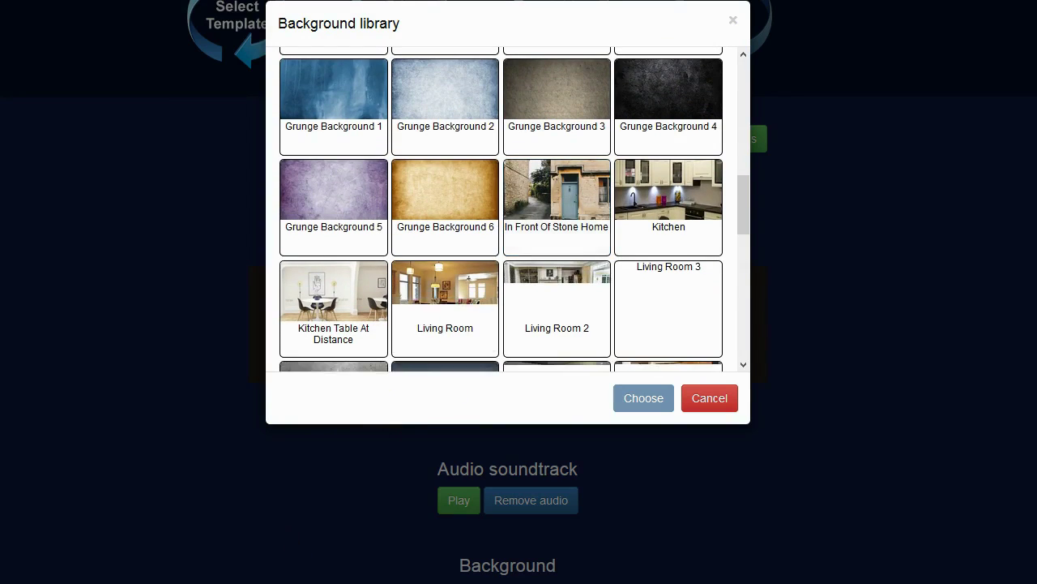
scroll(641, 283, "up", 5)
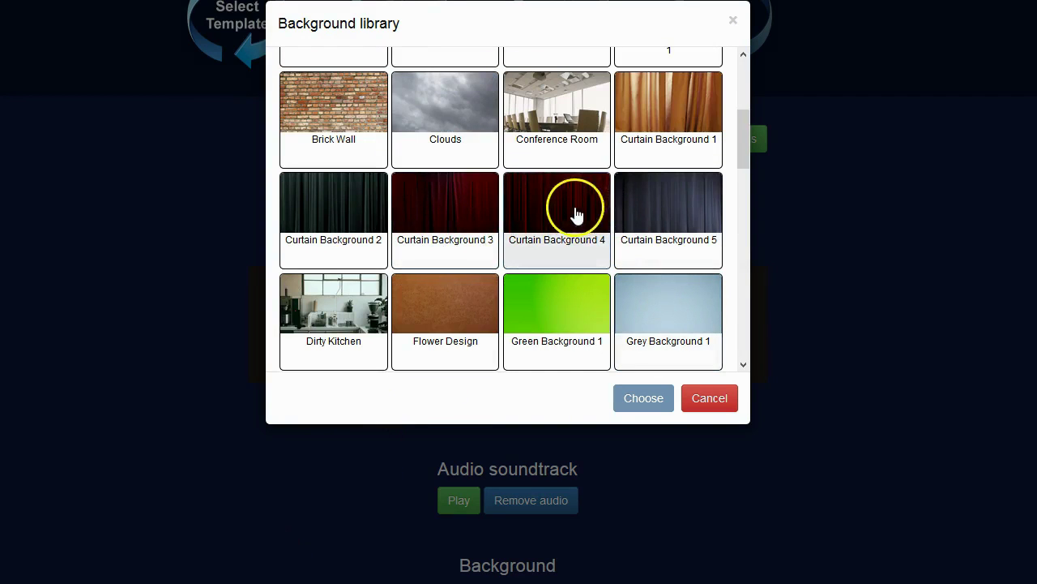
left_click(544, 211)
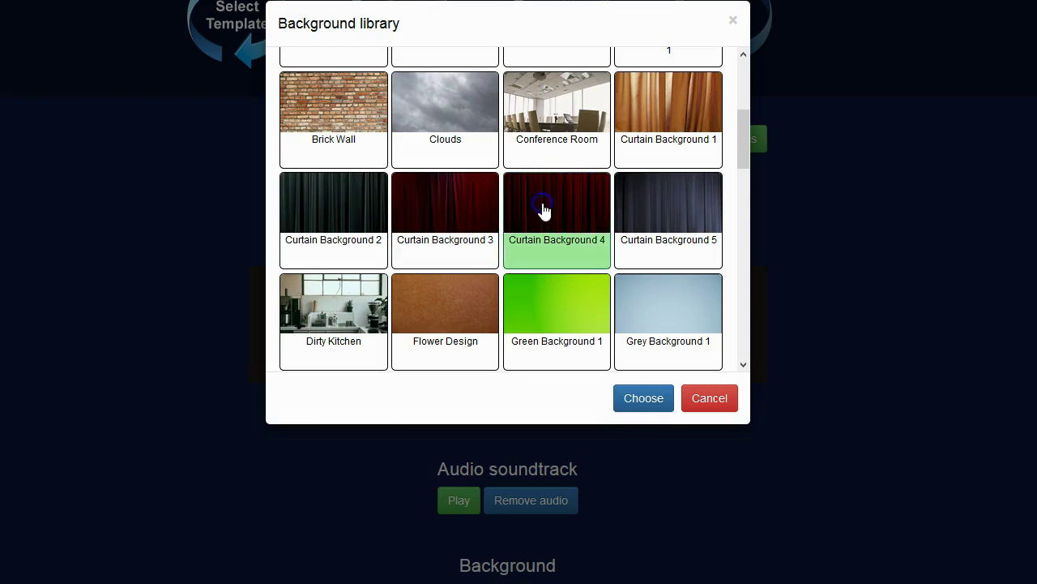
left_click(630, 407)
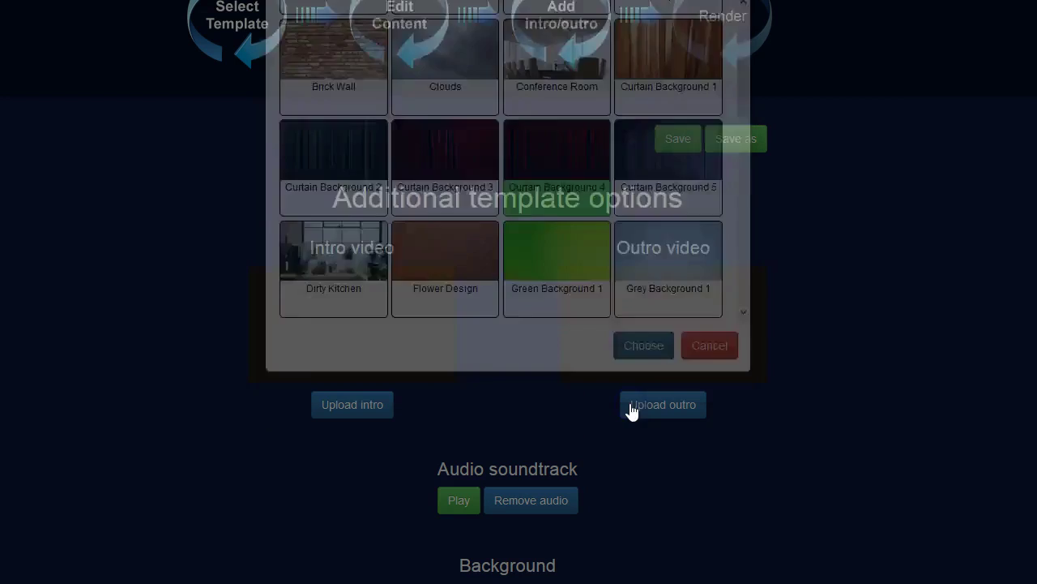
Step: Advance to the Preview and render step
scroll(671, 167, "down", 1)
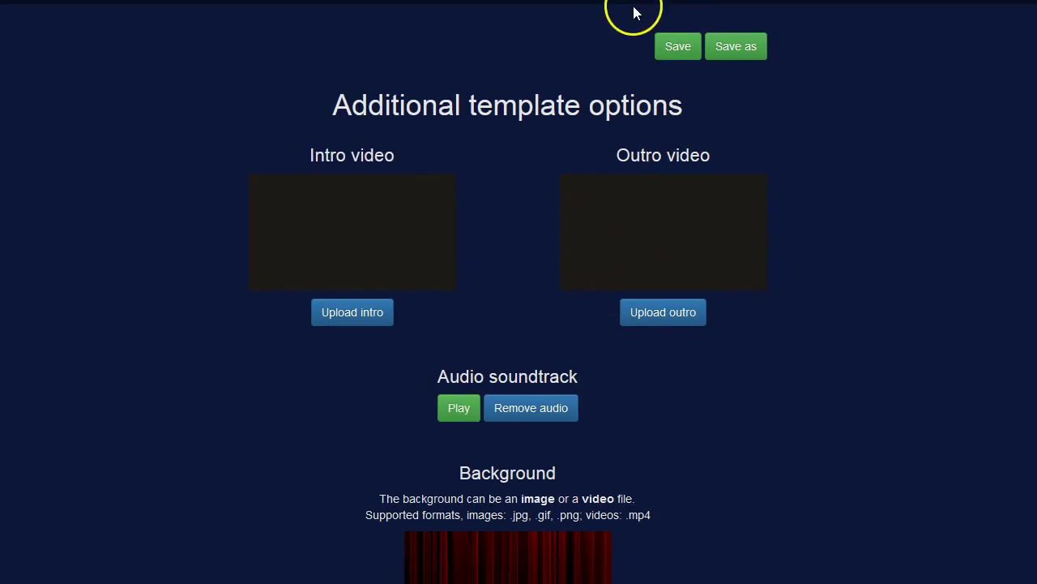
scroll(518, 324, "down", 2)
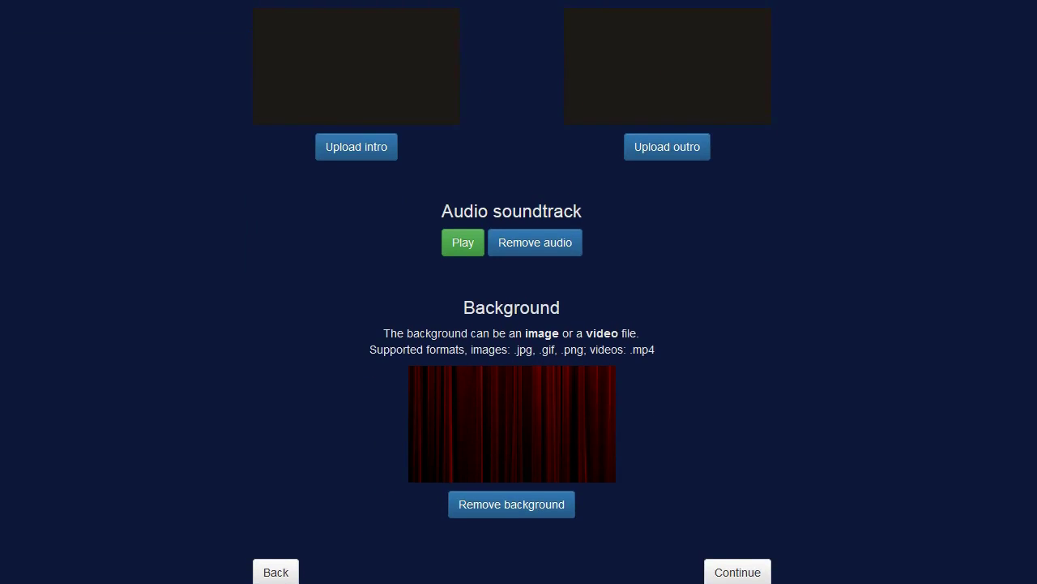
left_click(729, 571)
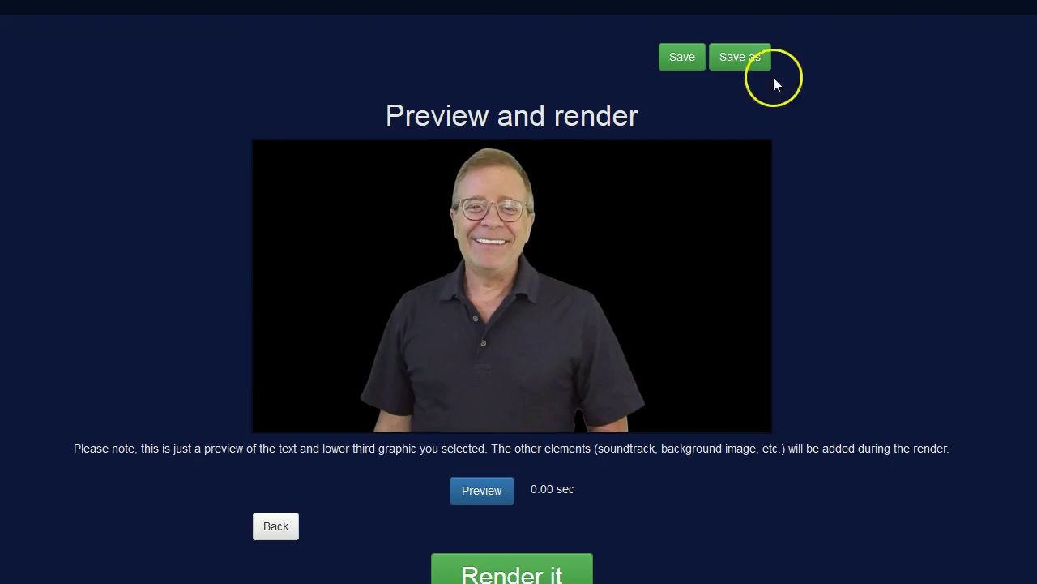
Step: Save the project as a new template titled 'Bretts Last Test'
scroll(567, 447, "down", 1)
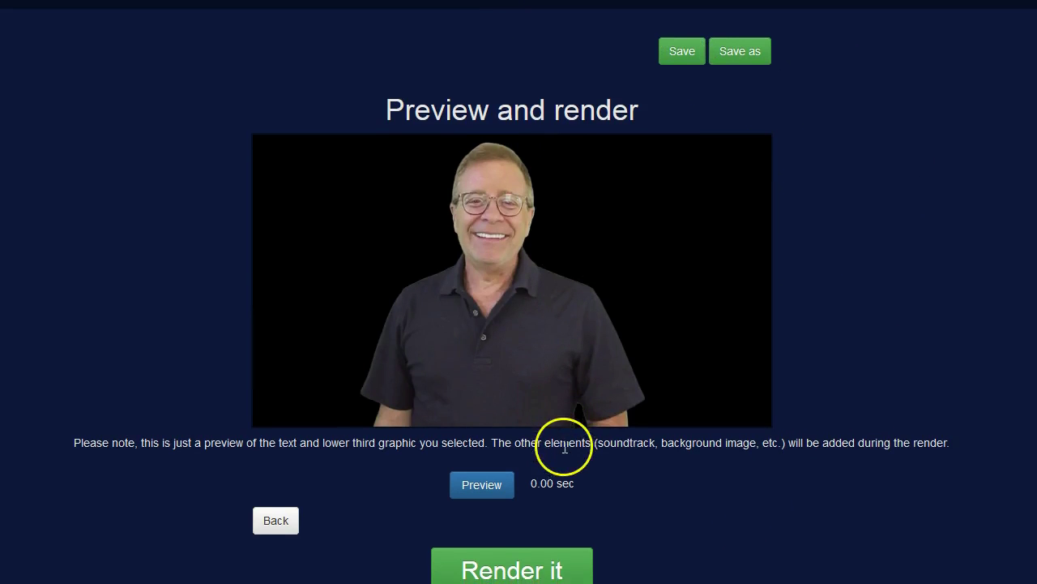
left_click(534, 529)
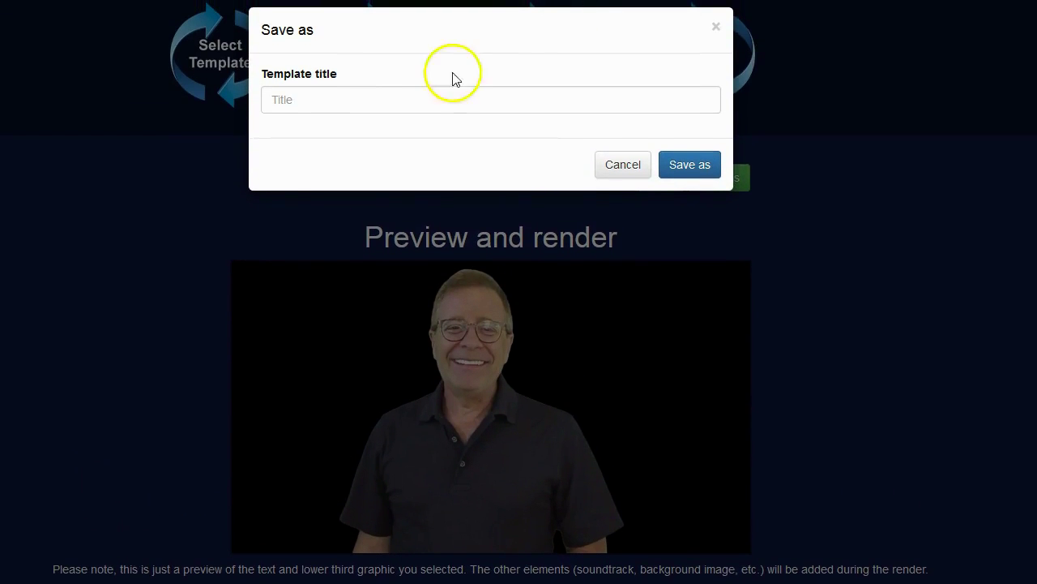
left_click(405, 99)
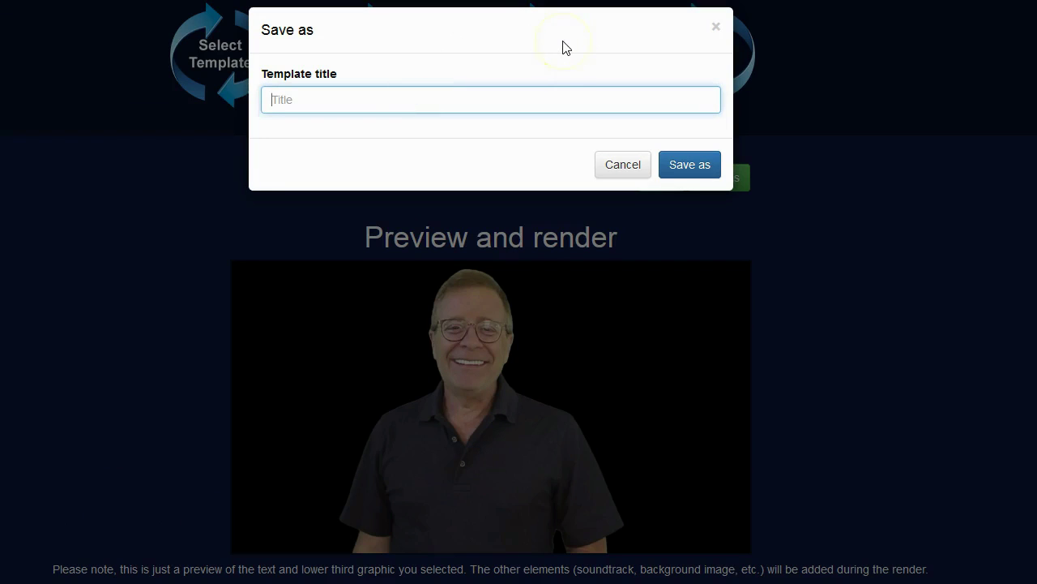
type("Bretts Last Test")
left_click(685, 169)
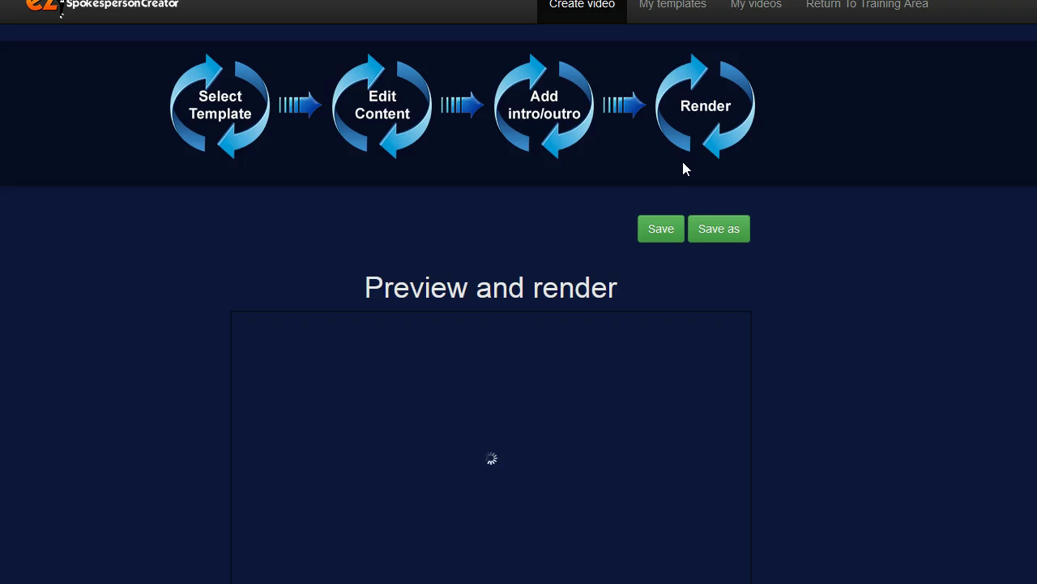
Step: Render the video, accept the render-time notice, and view it in My videos
scroll(648, 280, "down", 1)
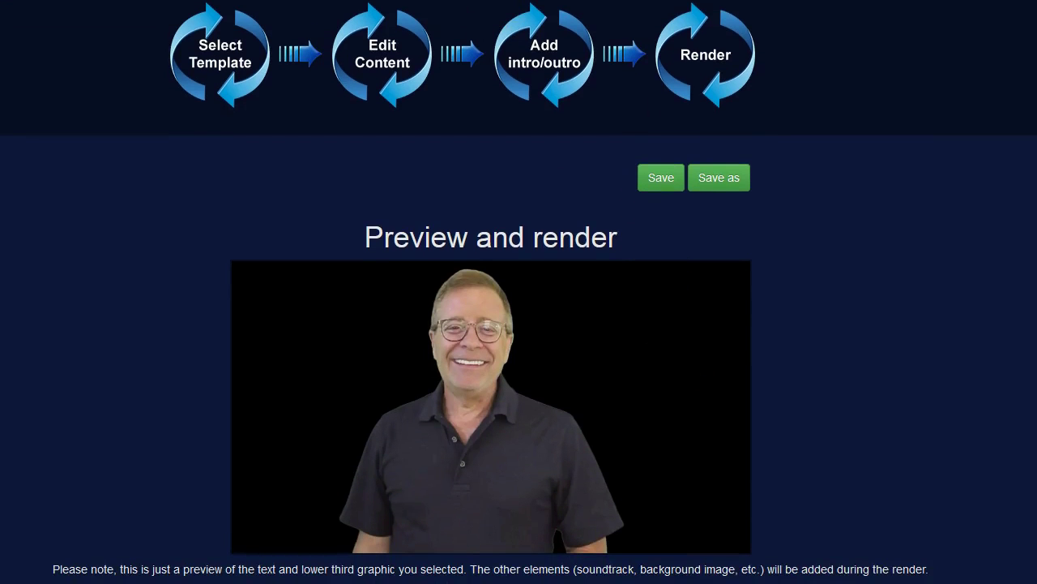
scroll(486, 24, "down", 3)
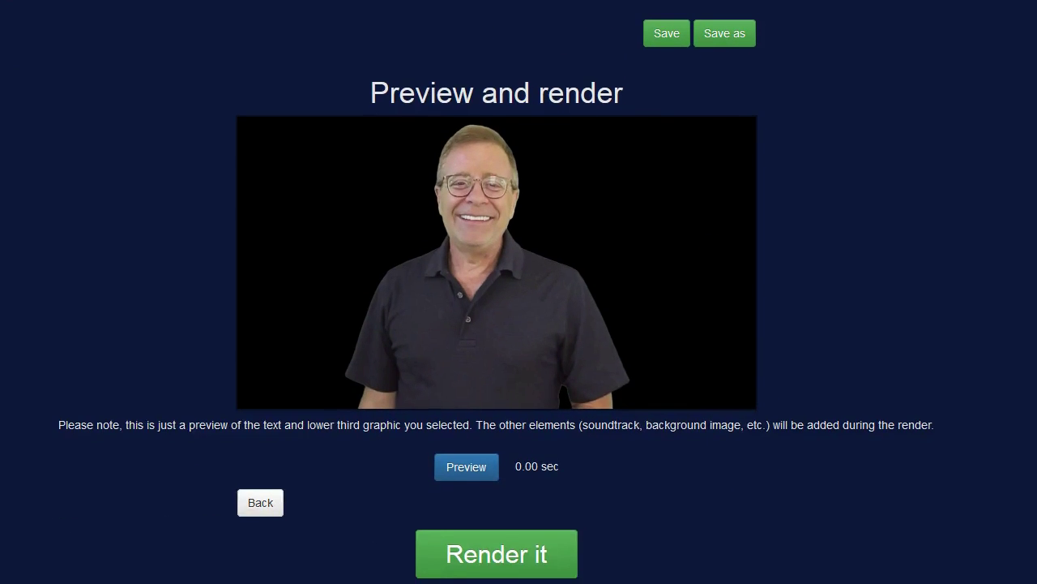
left_click(539, 547)
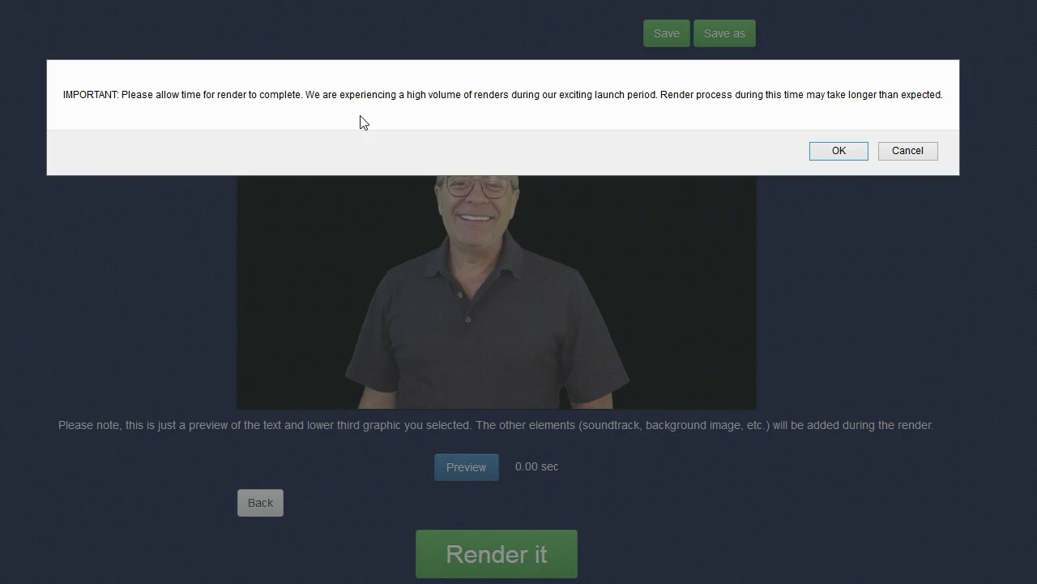
left_click(839, 150)
left_click(834, 142)
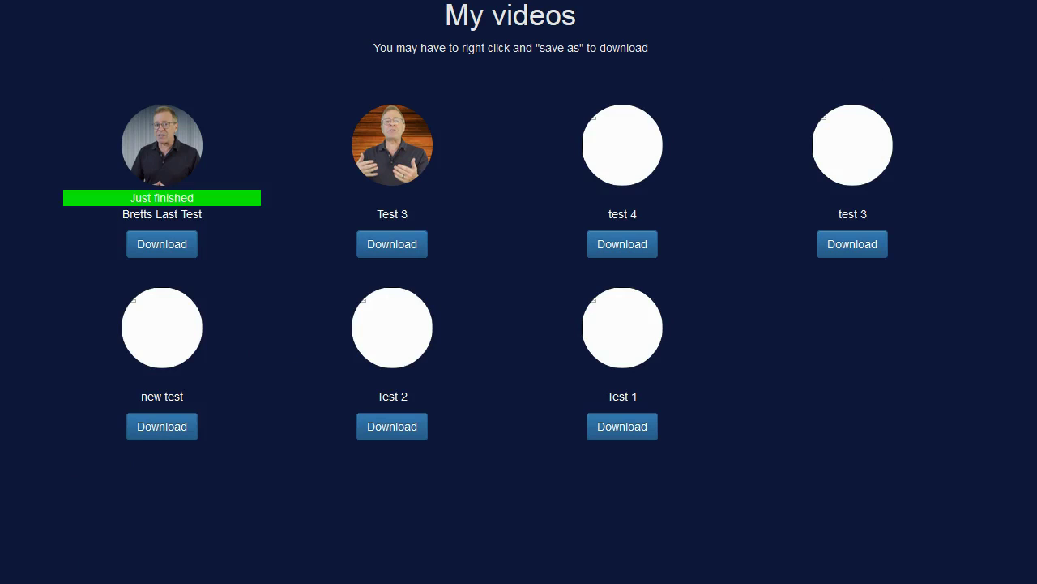
Step: Download the just-finished video and play it in Windows Media Player
left_click(168, 251)
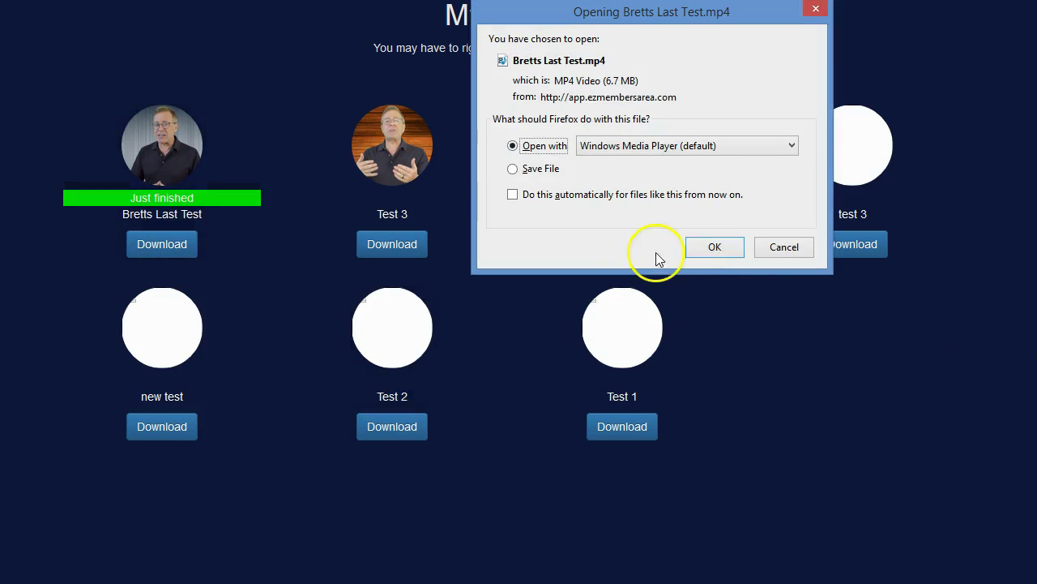
left_click(714, 251)
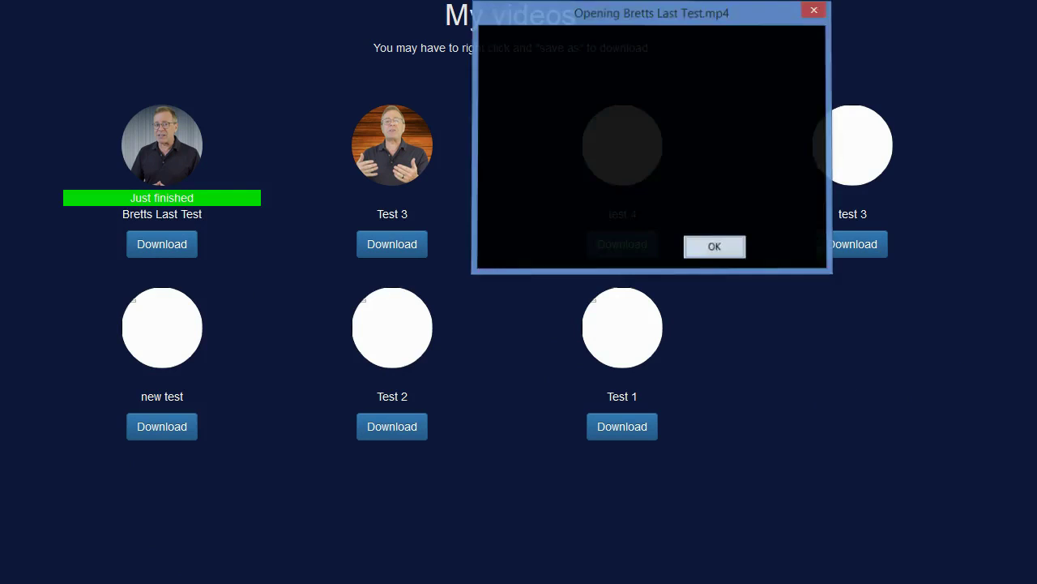
left_click(475, 459)
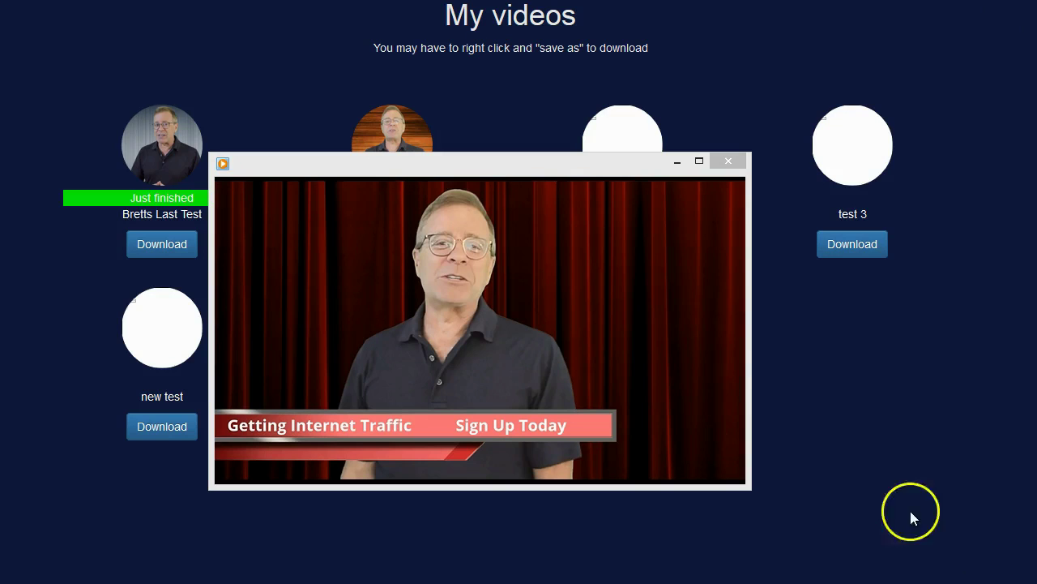
Step: Watch the red-curtain video play, then switch to the Fiverr spokesperson gig page
mouse_move(620, 416)
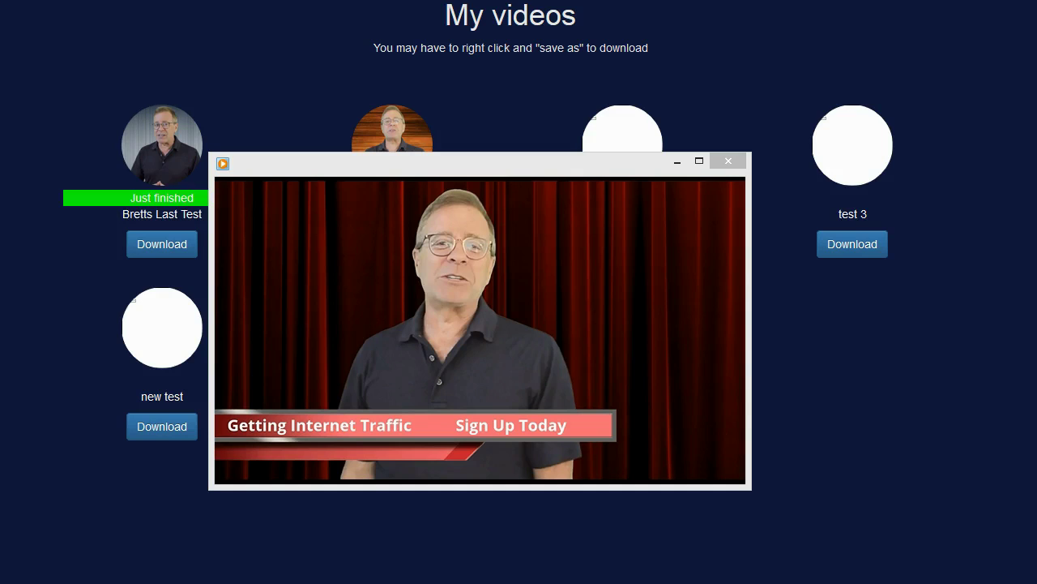
left_click(224, 348)
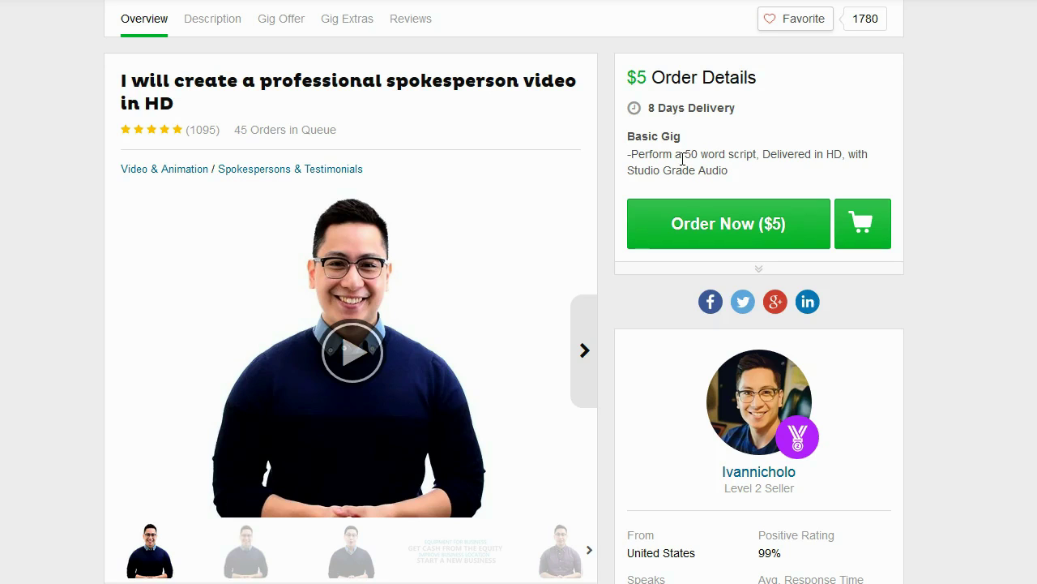
Step: Read the gig's Description and the extras' prices under Order Details, then return to the $5 Basic Gig overview
scroll(571, 192, "down", 6)
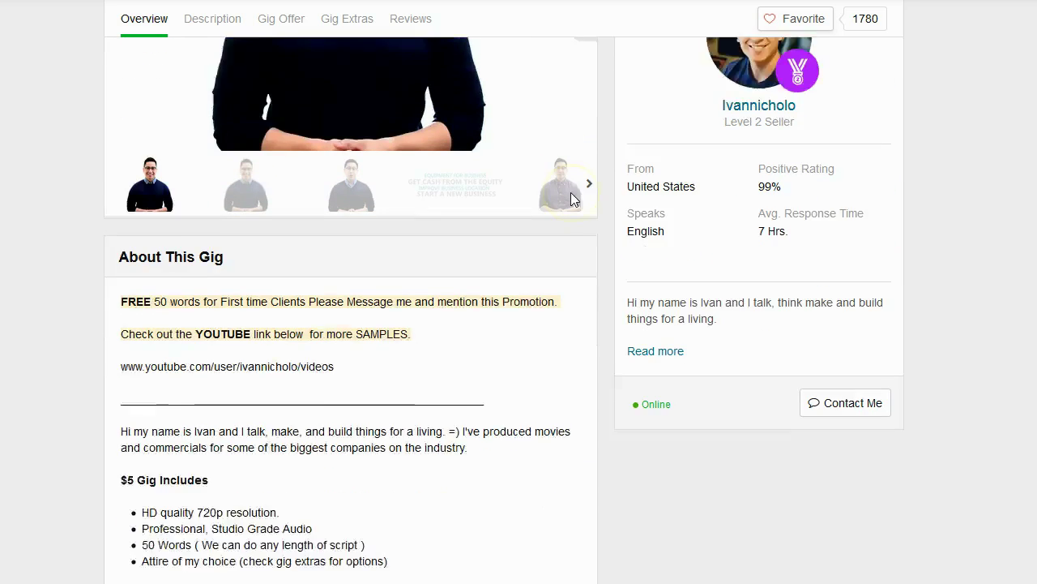
scroll(571, 197, "down", 2)
left_click(518, 185)
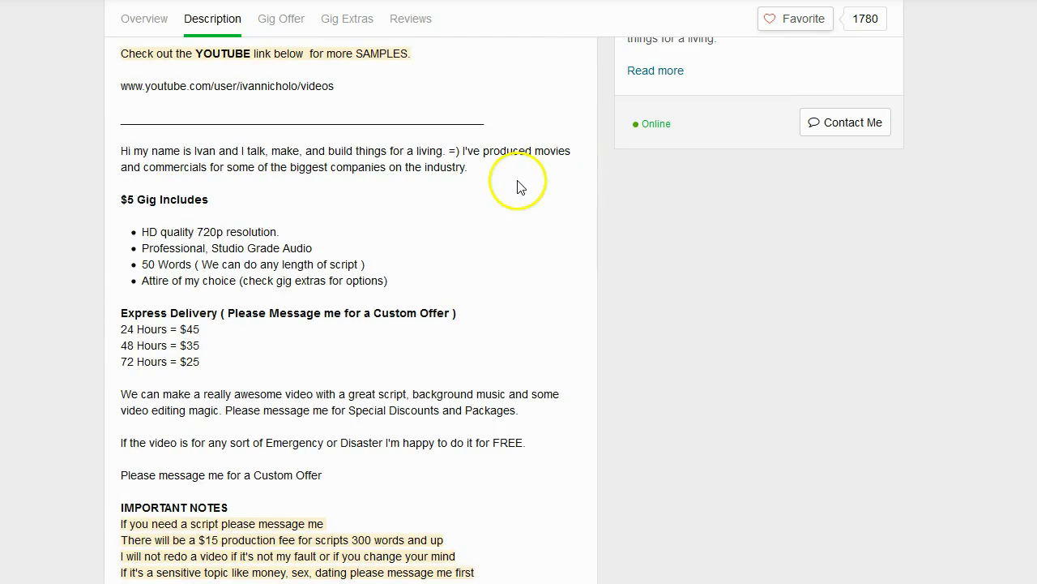
scroll(519, 185, "down", 5)
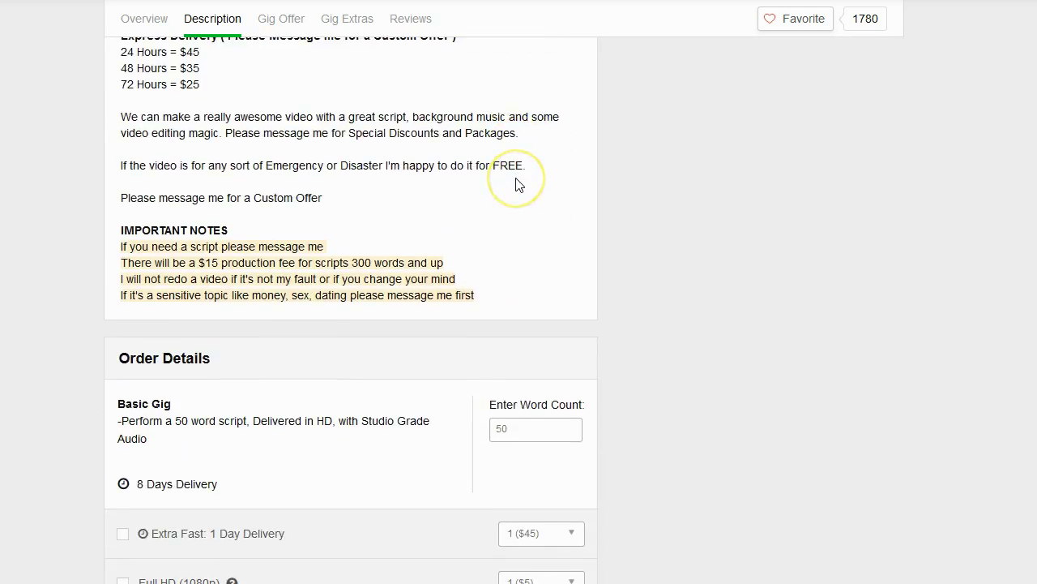
scroll(518, 185, "down", 2)
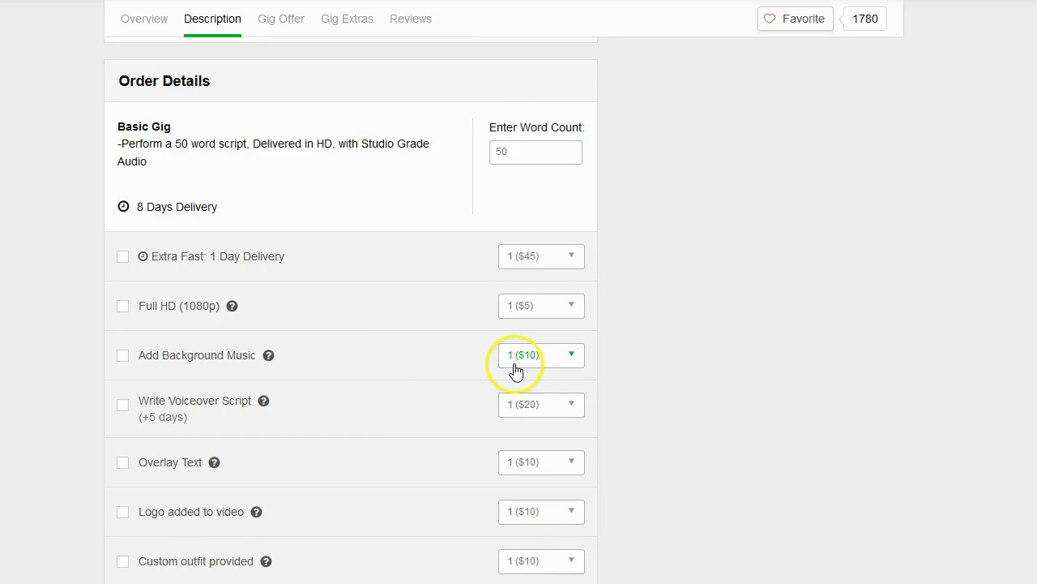
scroll(514, 370, "down", 1)
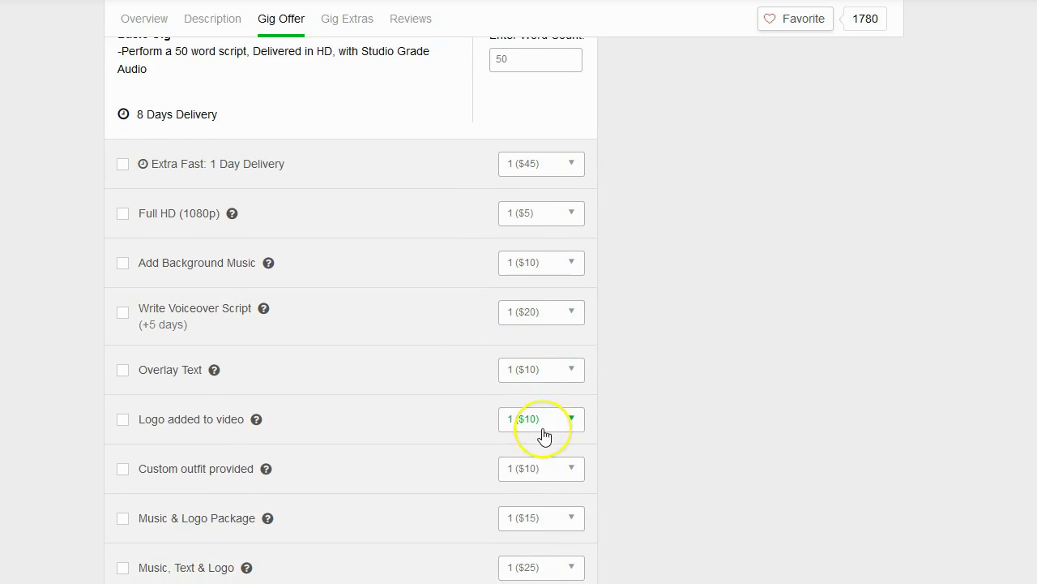
scroll(757, 419, "up", 7)
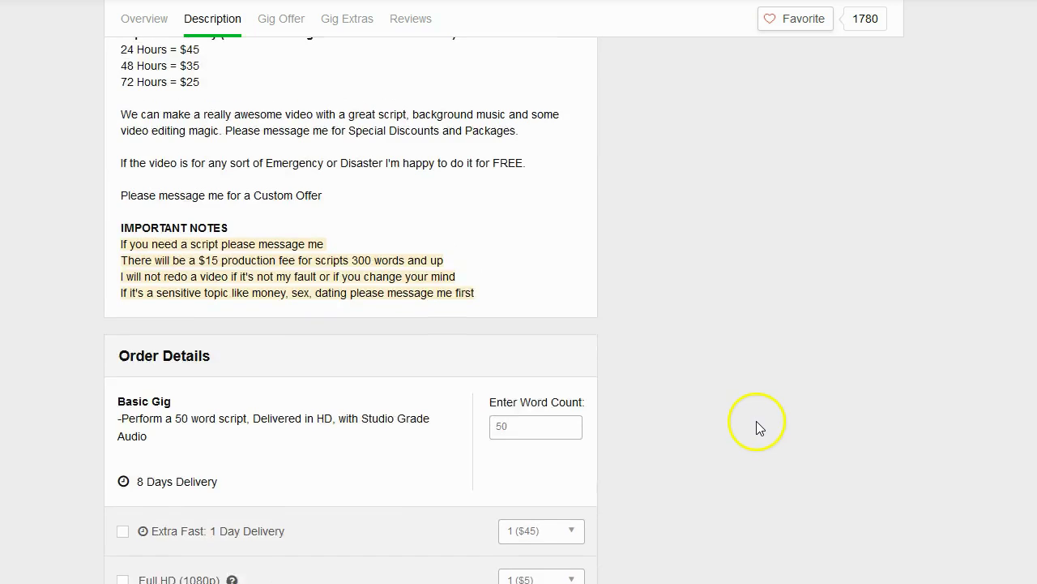
scroll(754, 420, "up", 8)
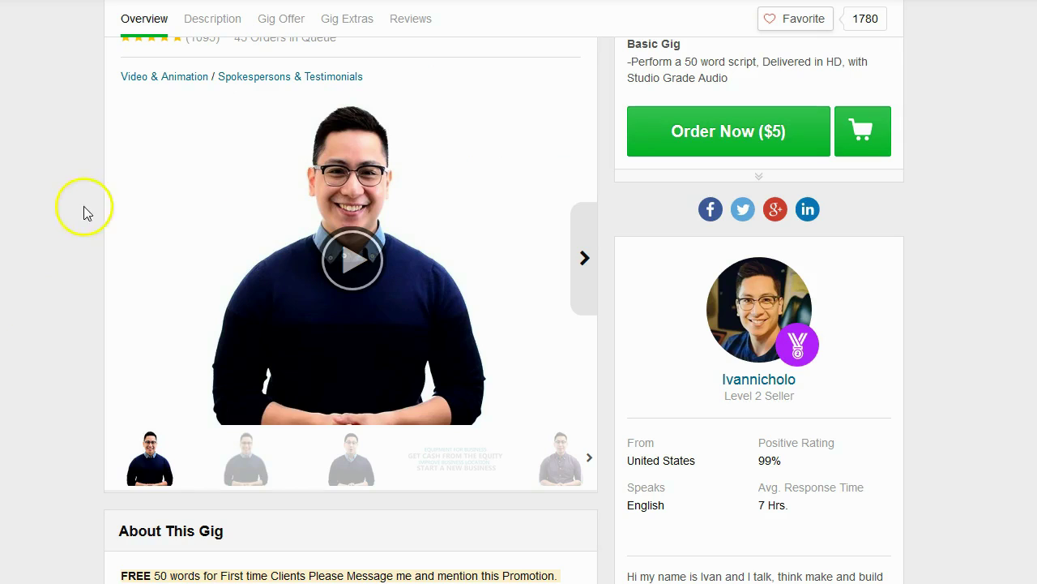
Step: Scroll to the top of the gig page showing $5 Order Details and 8 Days Delivery
scroll(83, 211, "up", 2)
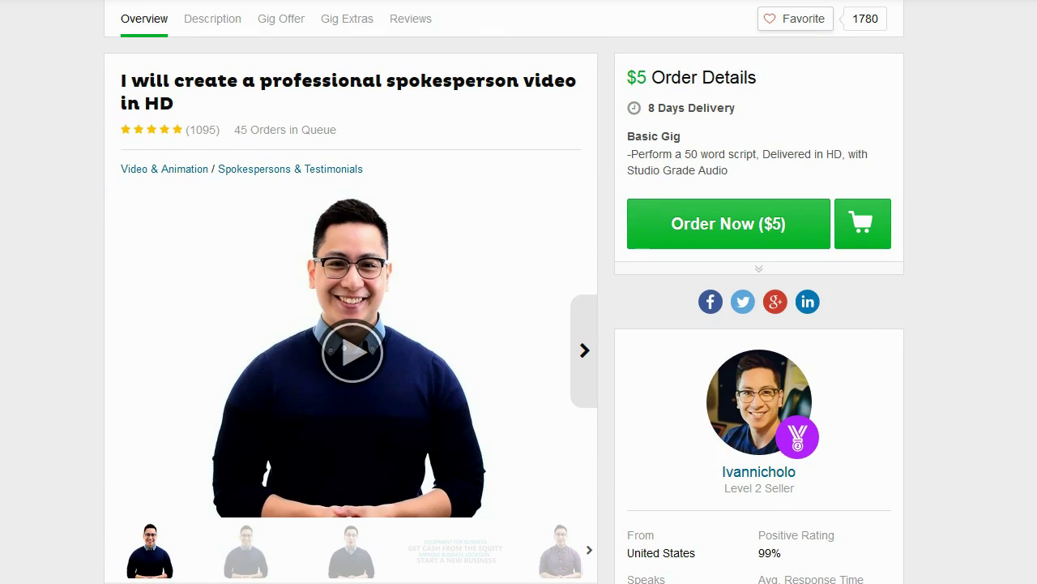